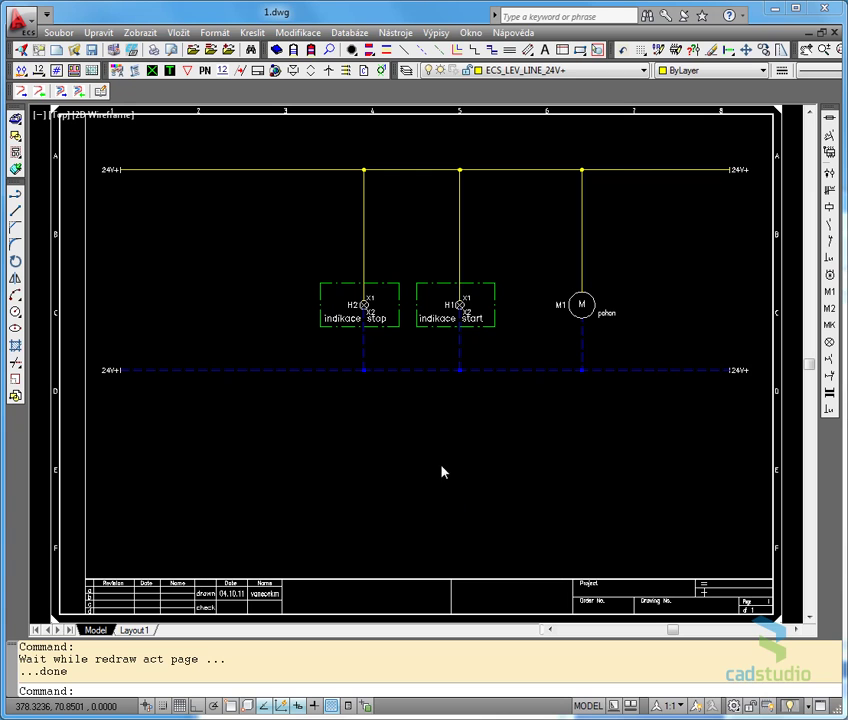
Step: Pick the KSP relay coil symbol from the K1_Cívky_1 category of the symbol catalogue
click(280, 54)
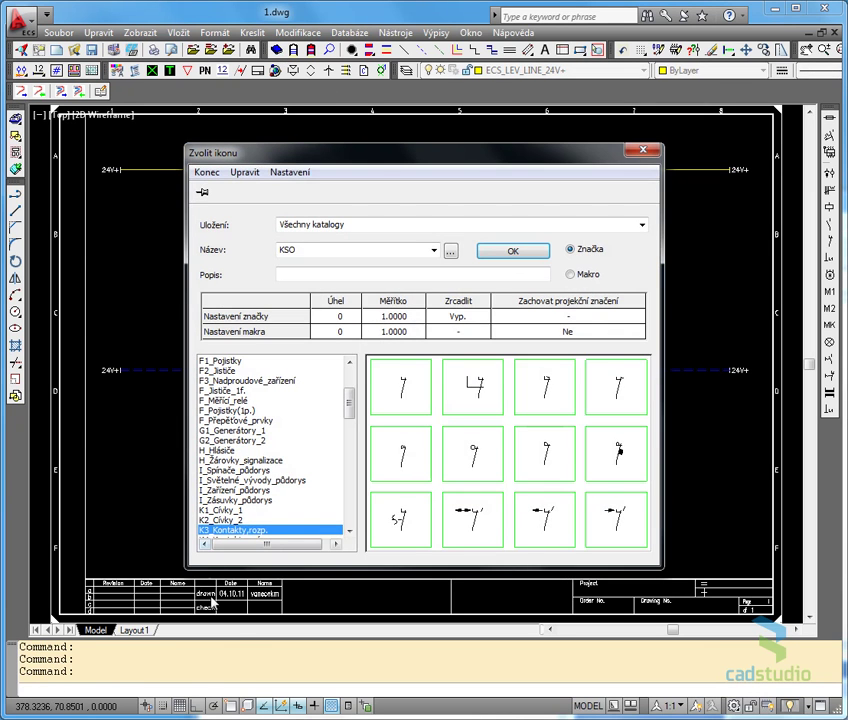
click(226, 511)
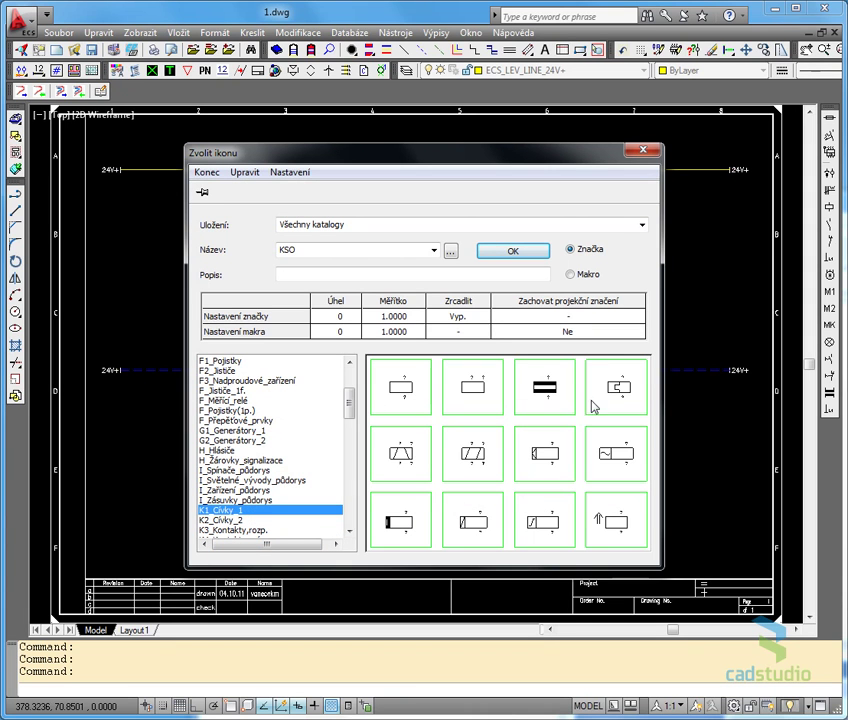
click(242, 520)
click(240, 511)
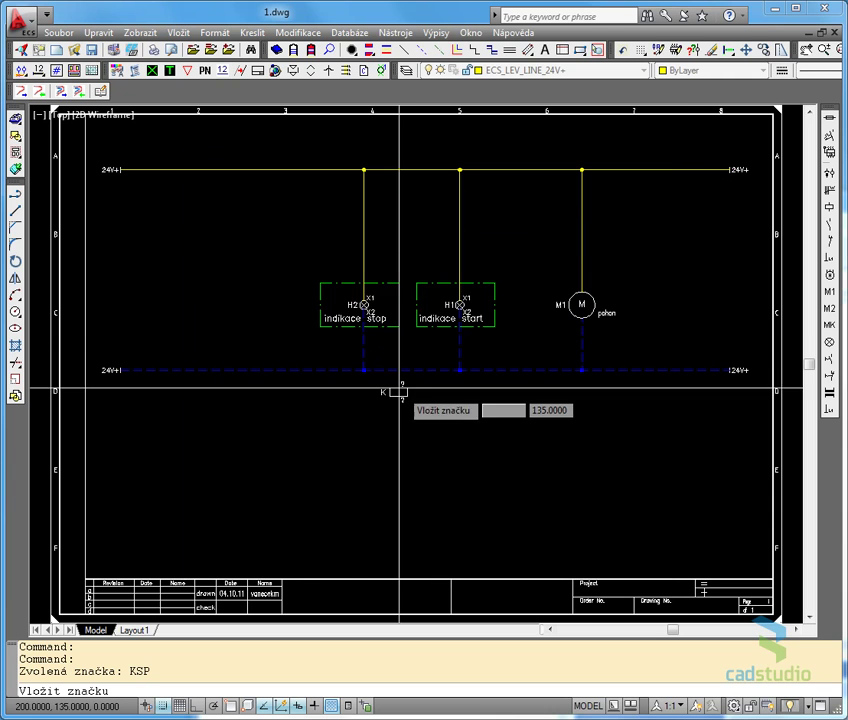
double_click(404, 397)
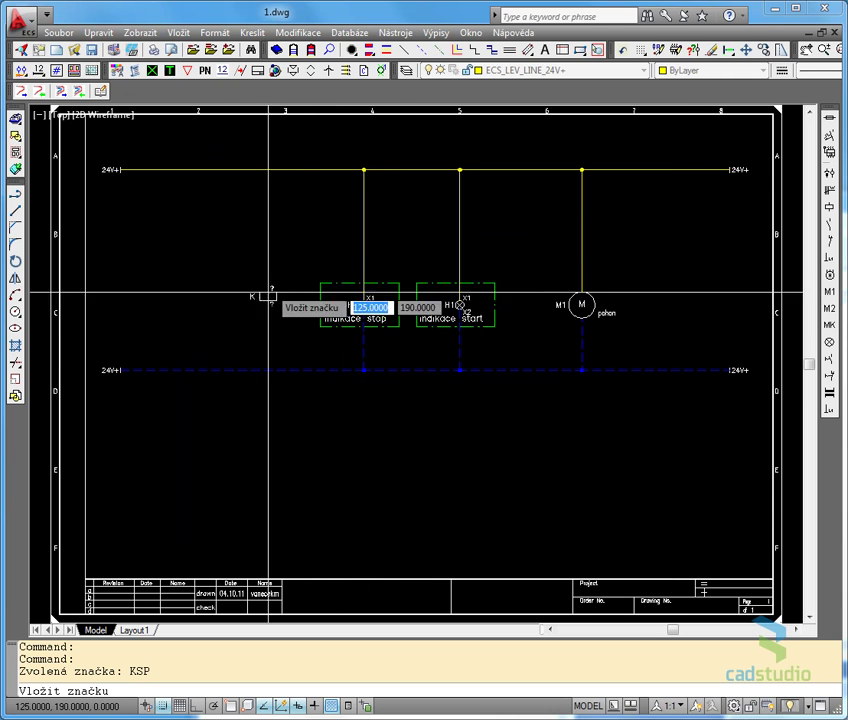
Step: Place coil K1 left of the lamps and list its KSP articles, starting a manufacturer filter
click(225, 258)
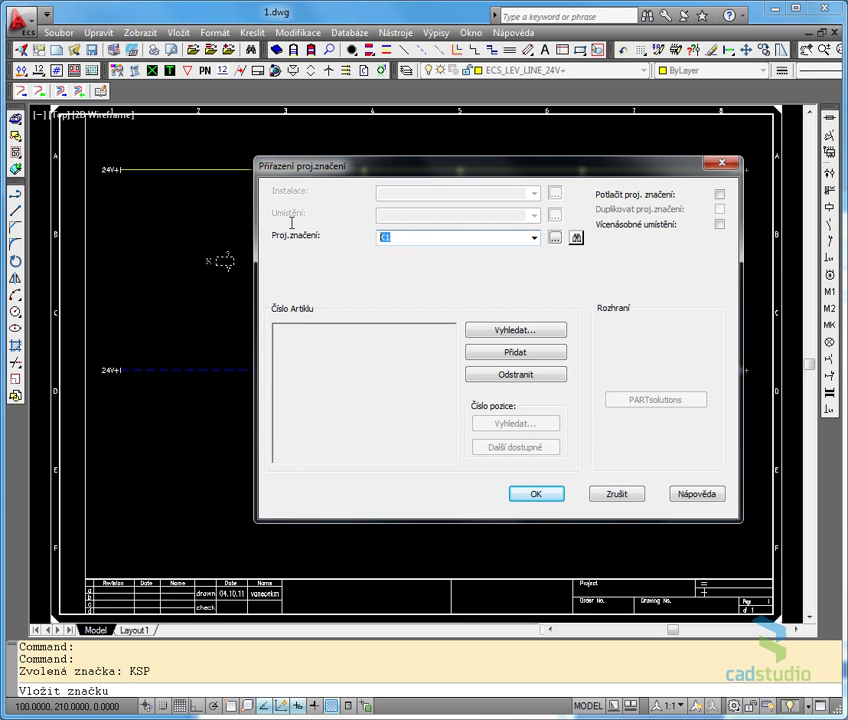
click(490, 330)
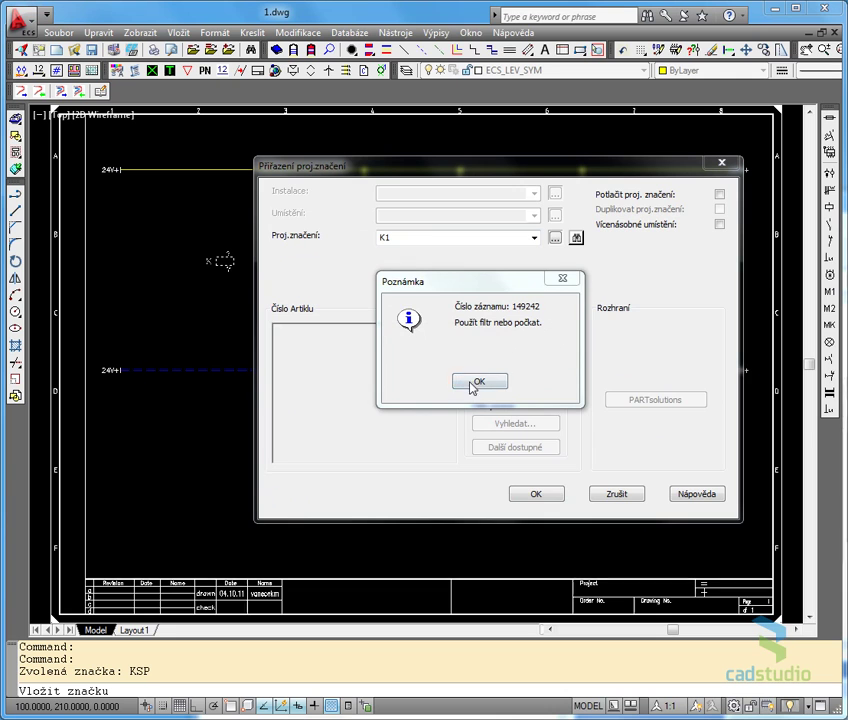
click(479, 383)
click(555, 331)
text(abb)
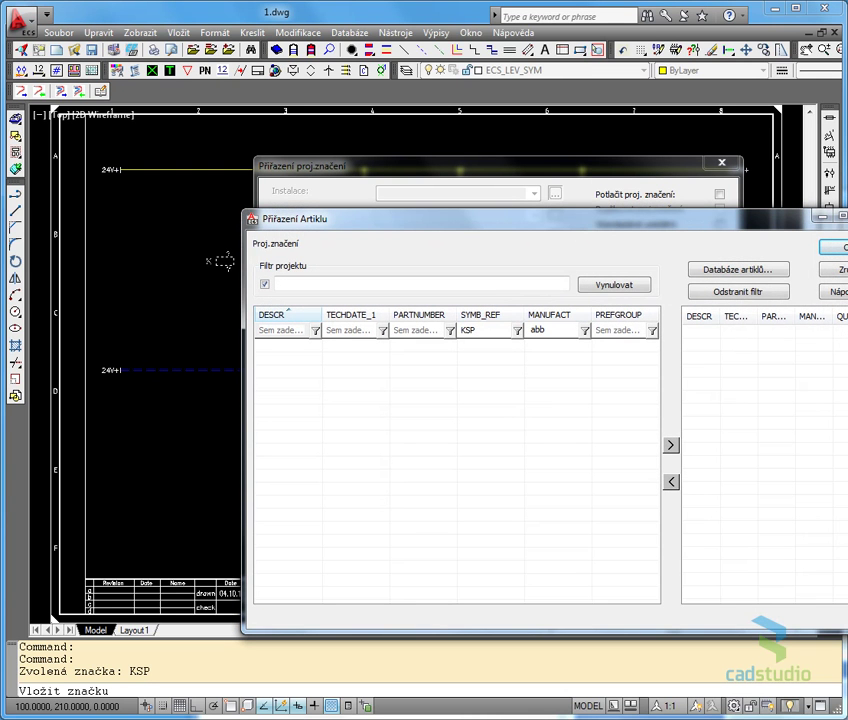
Step: Filter the KSP coil articles to manufacturer Siemens
key(Return)
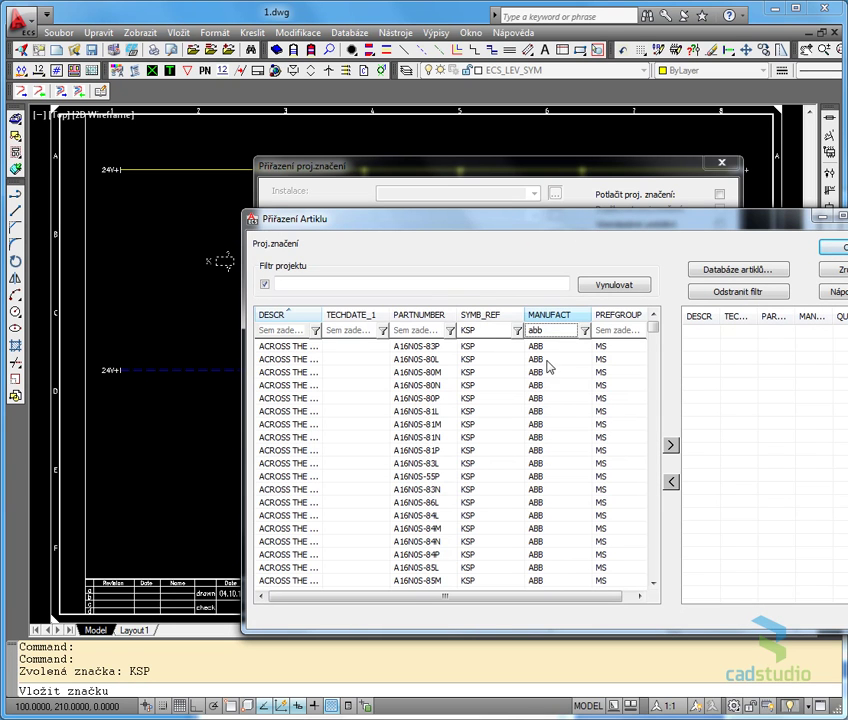
double_click(554, 331)
text(siemens)
click(586, 330)
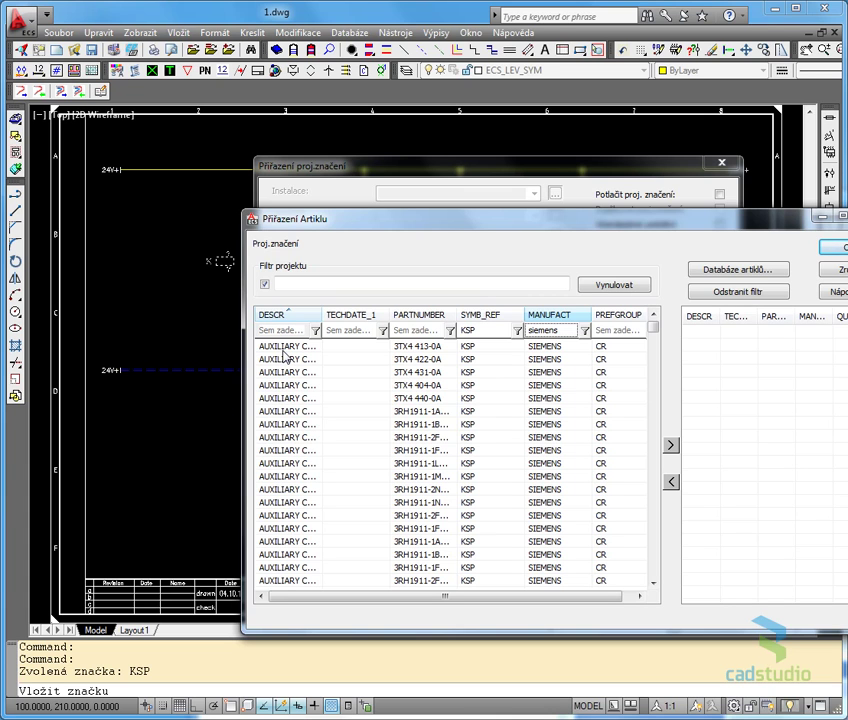
Step: Browse to a 3RH1911 article, close the article list, and move the K1 tag dialog aside
drag(285, 355, 263, 507)
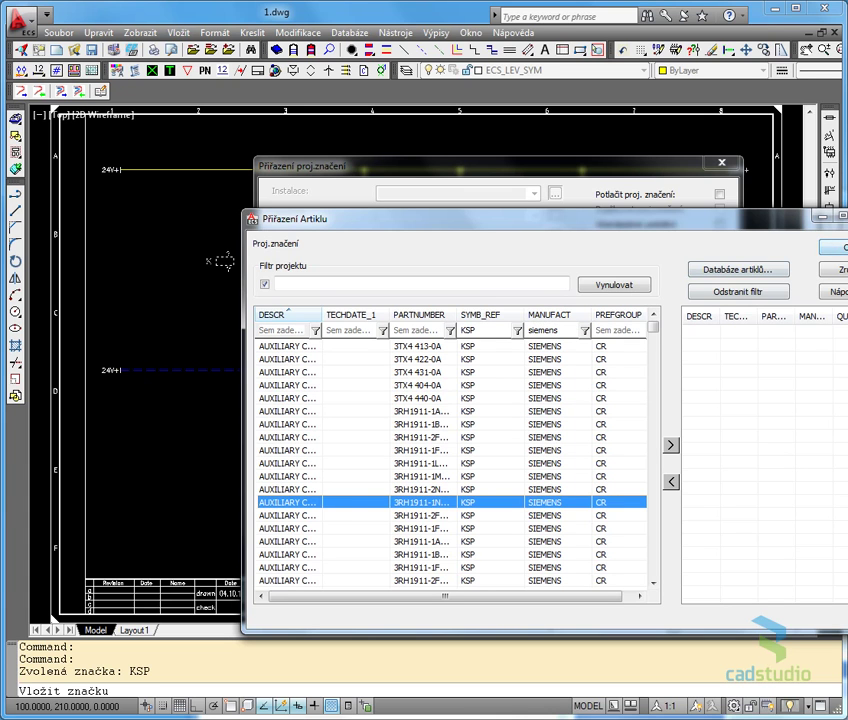
key(Return)
drag(535, 166, 456, 190)
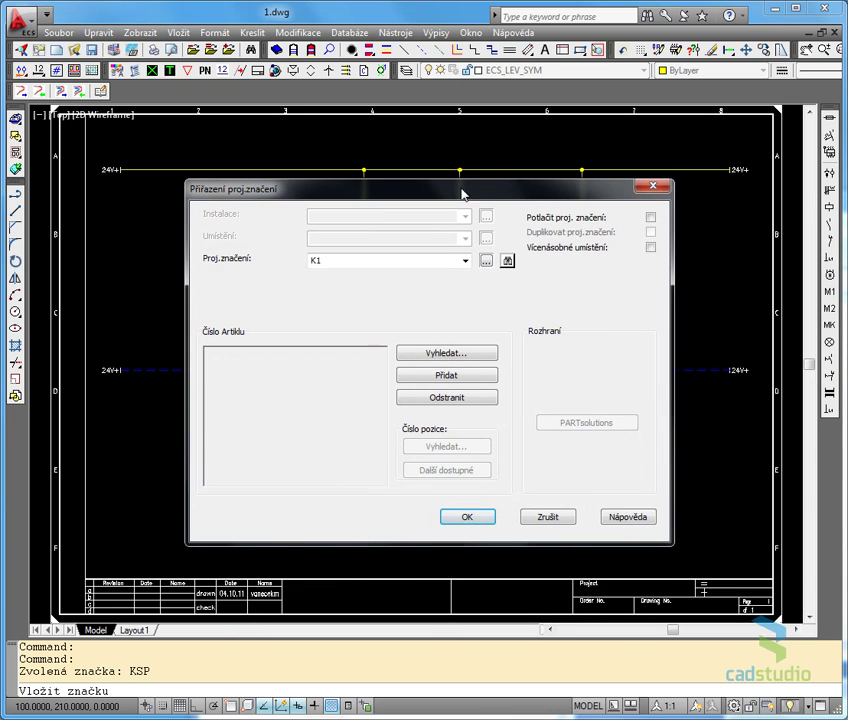
Step: Confirm tag K1 and set its device type to K2S1O with two NO and one NC contacts
click(455, 517)
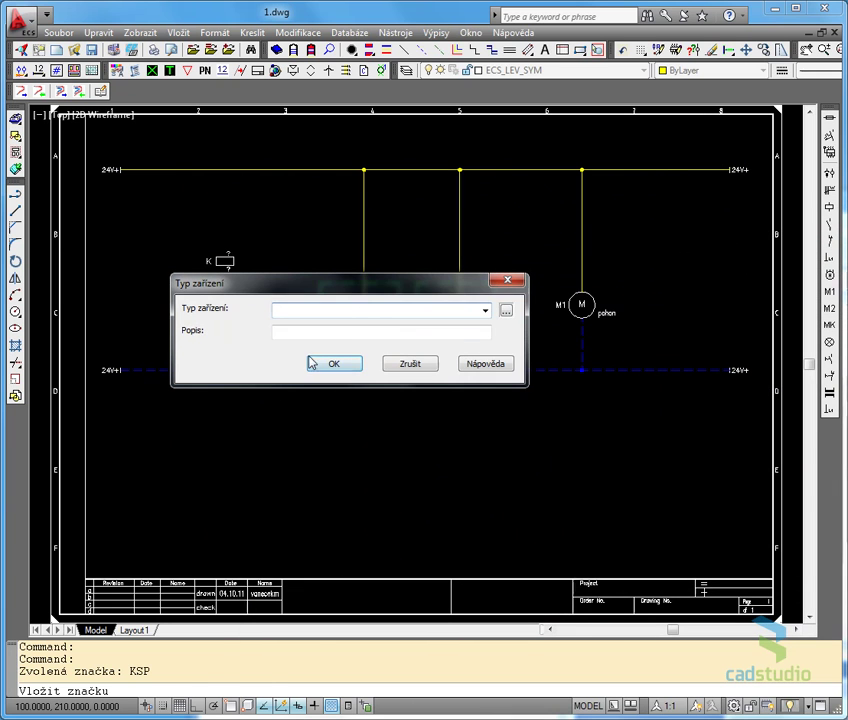
click(505, 311)
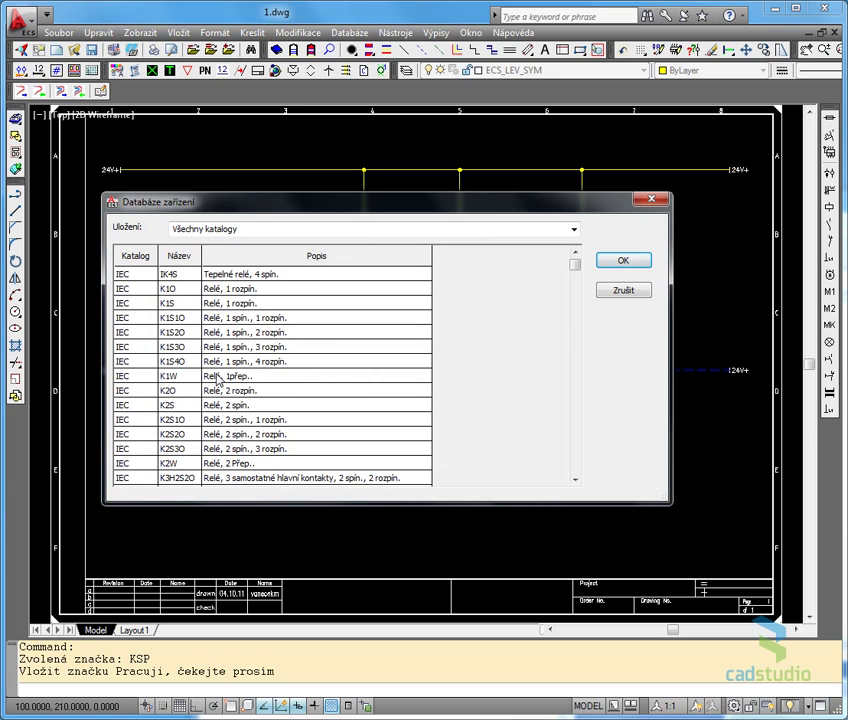
click(181, 424)
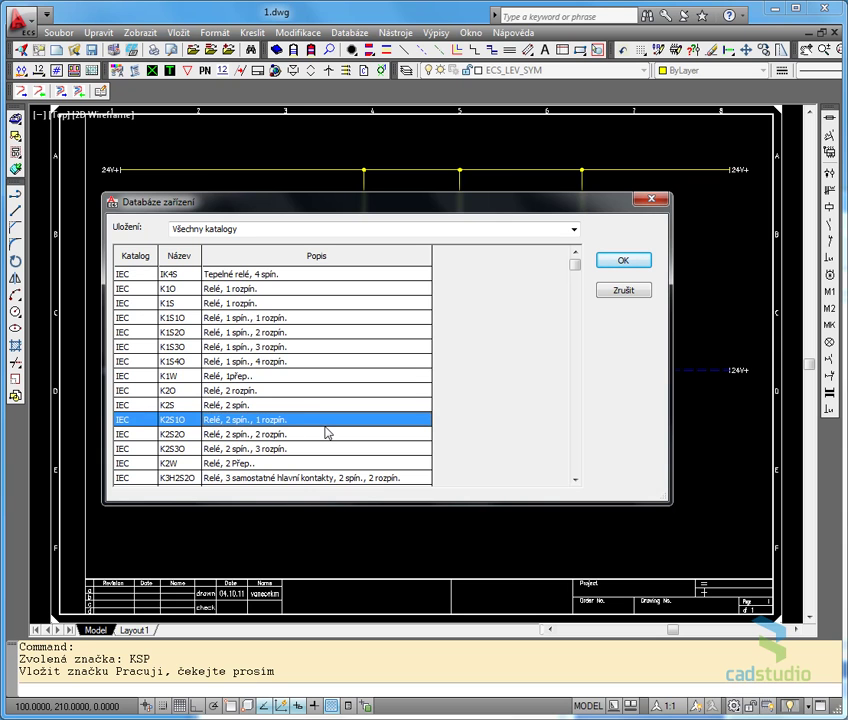
click(623, 261)
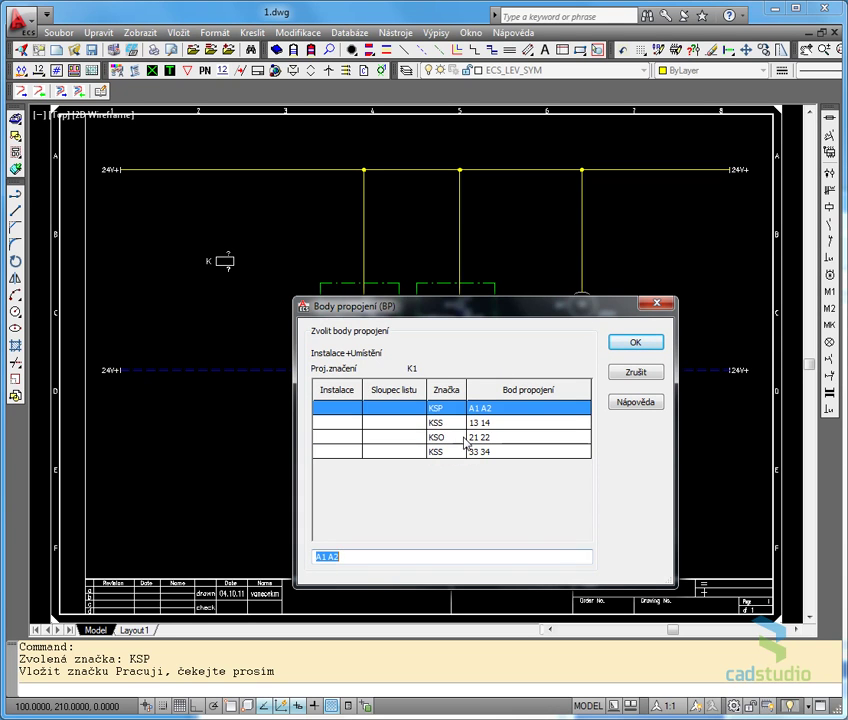
Step: Accept A1 A2 as coil K1's terminals and stop inserting further symbols
click(643, 343)
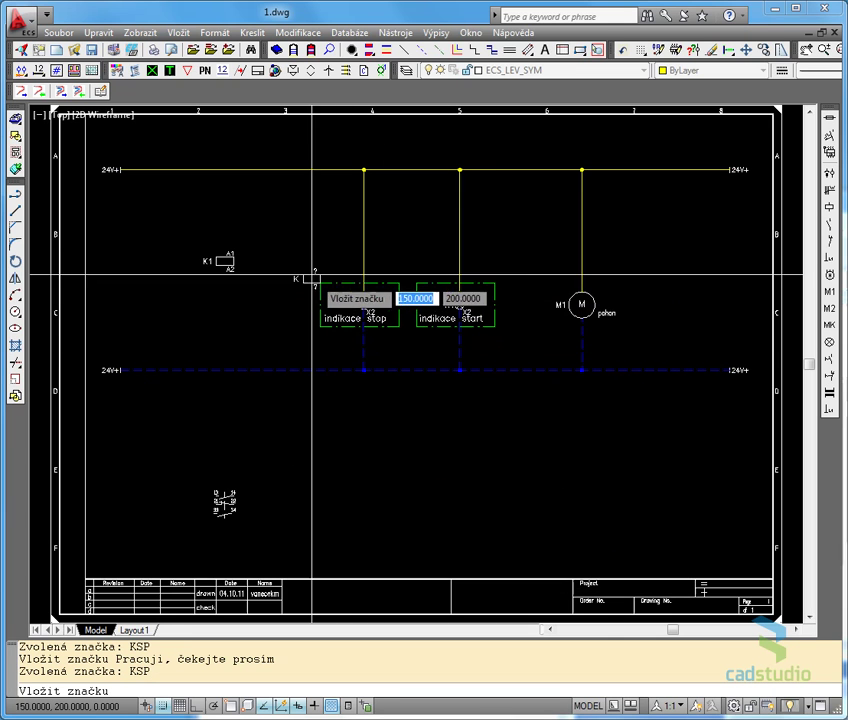
scroll(180, 460, up, 2)
scroll(290, 443, down, 3)
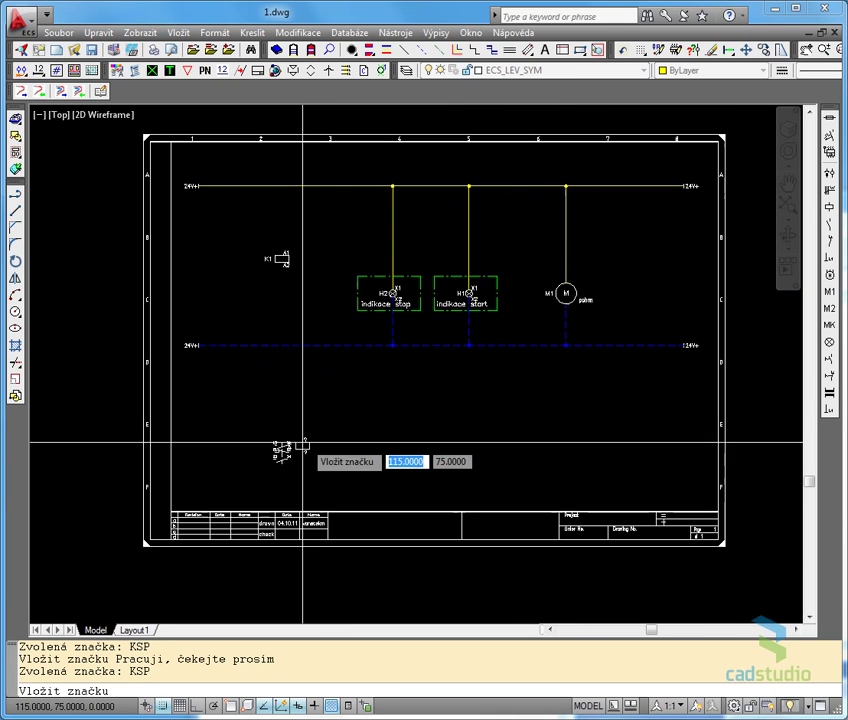
scroll(266, 250, up, 5)
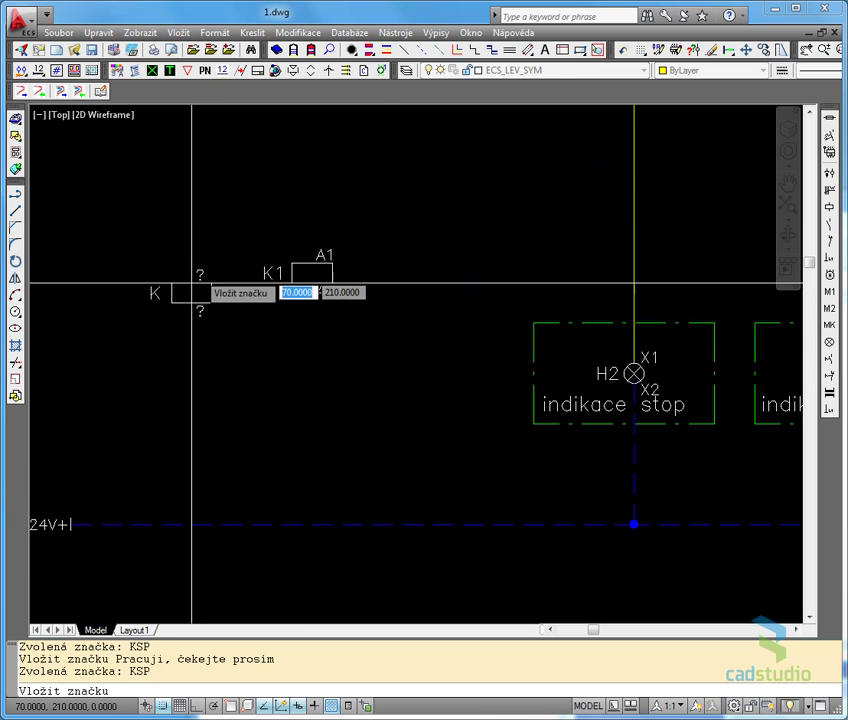
key(Escape)
scroll(392, 278, down, 2)
scroll(392, 278, down, 2)
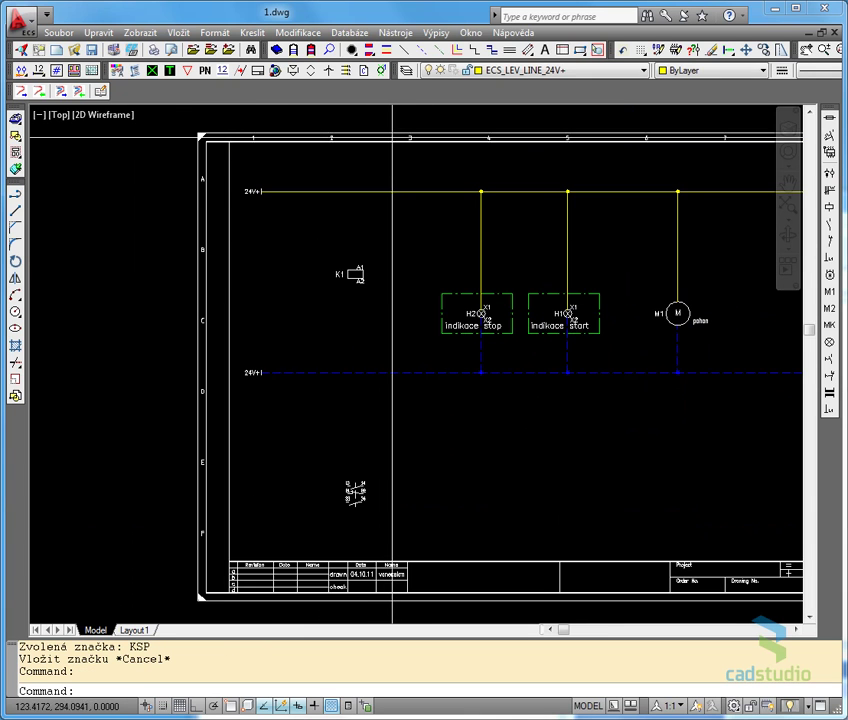
Step: Draw a 24V+ wire from the top rail through K1 down to the lower rail
click(393, 53)
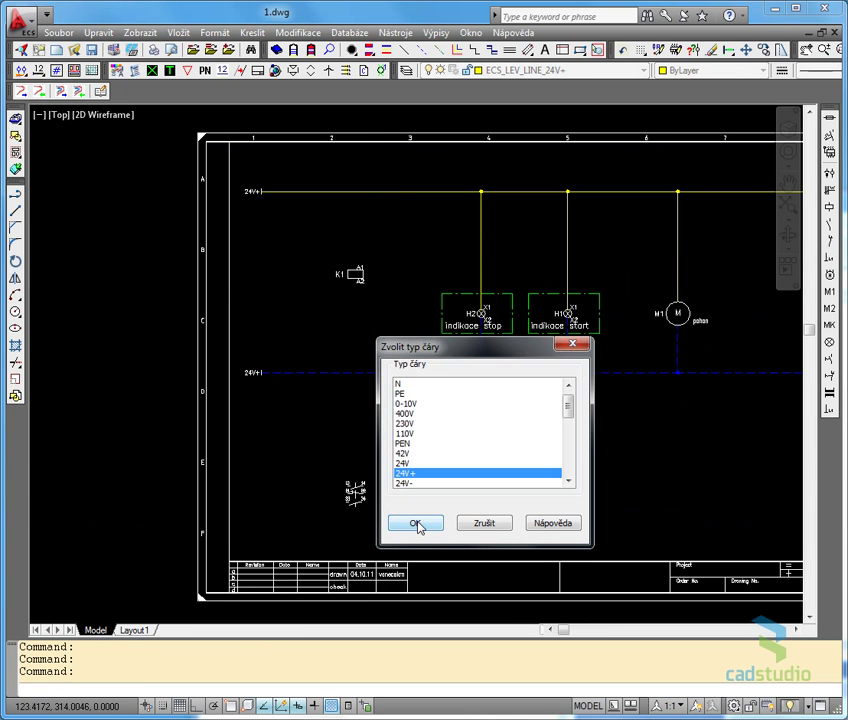
click(417, 525)
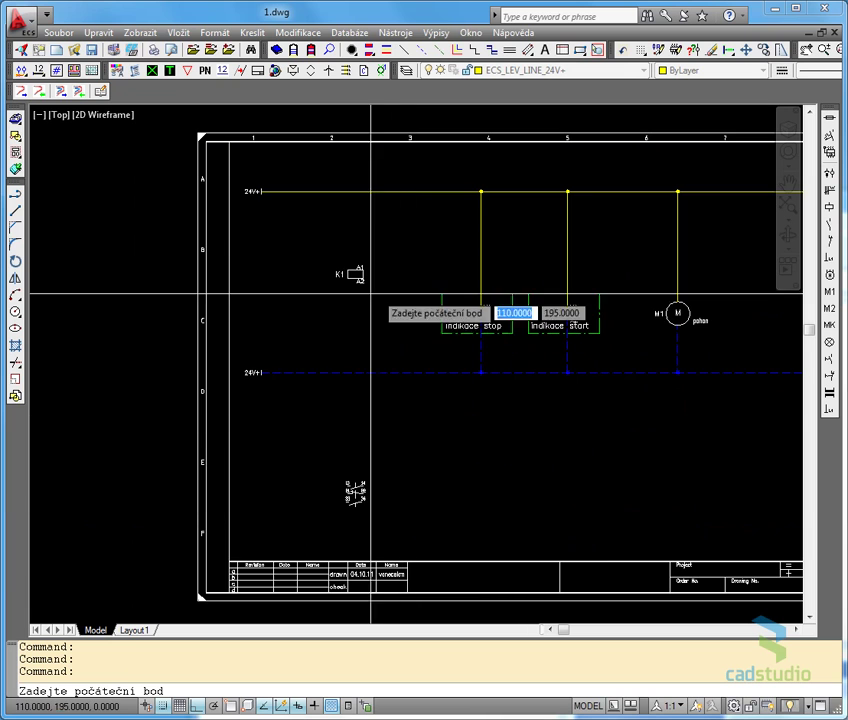
click(355, 190)
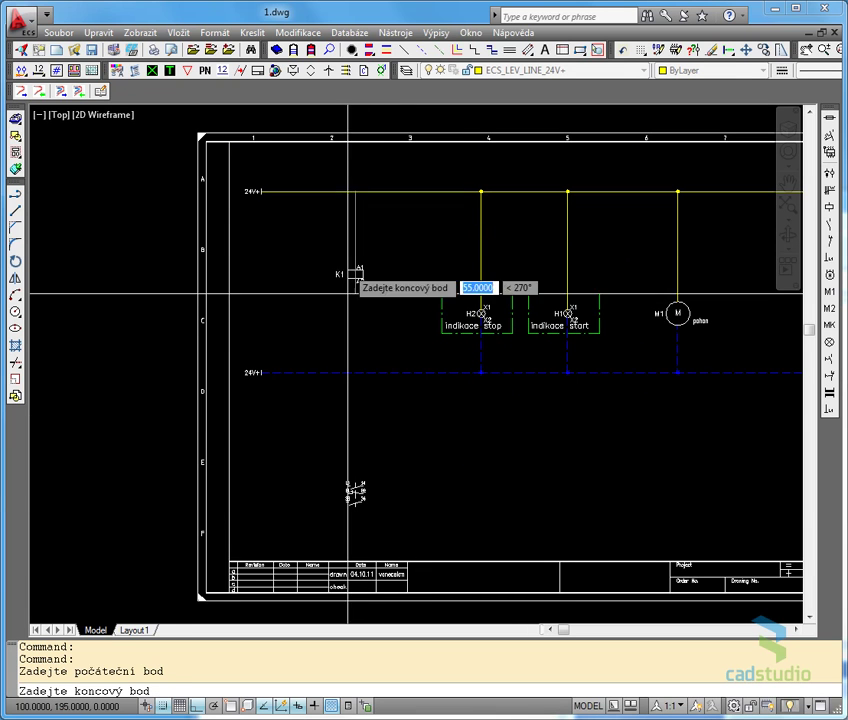
click(355, 372)
scroll(383, 325, up, 3)
click(405, 325)
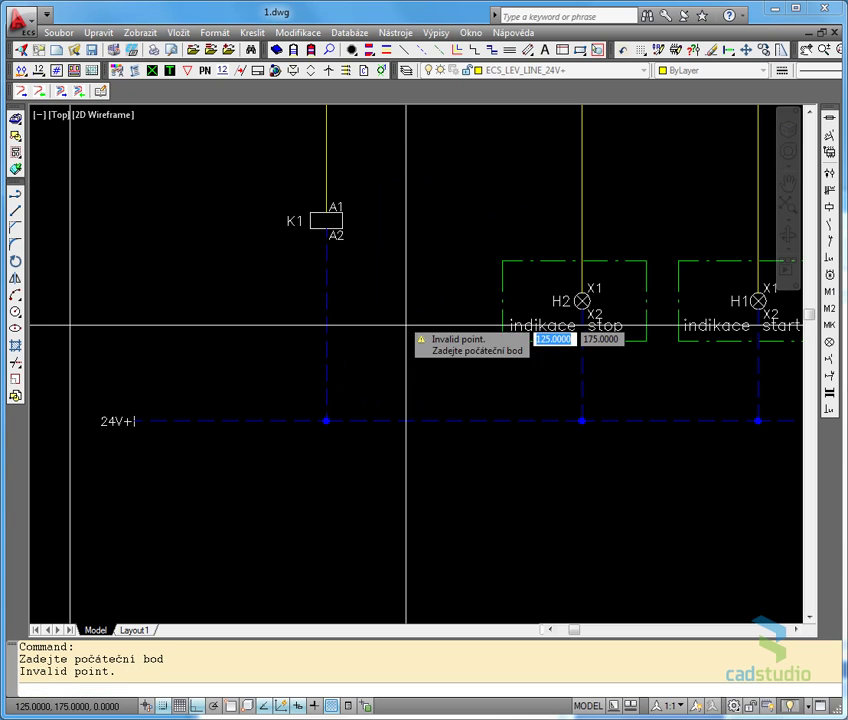
key(Escape)
key(Escape)
scroll(380, 330, down, 2)
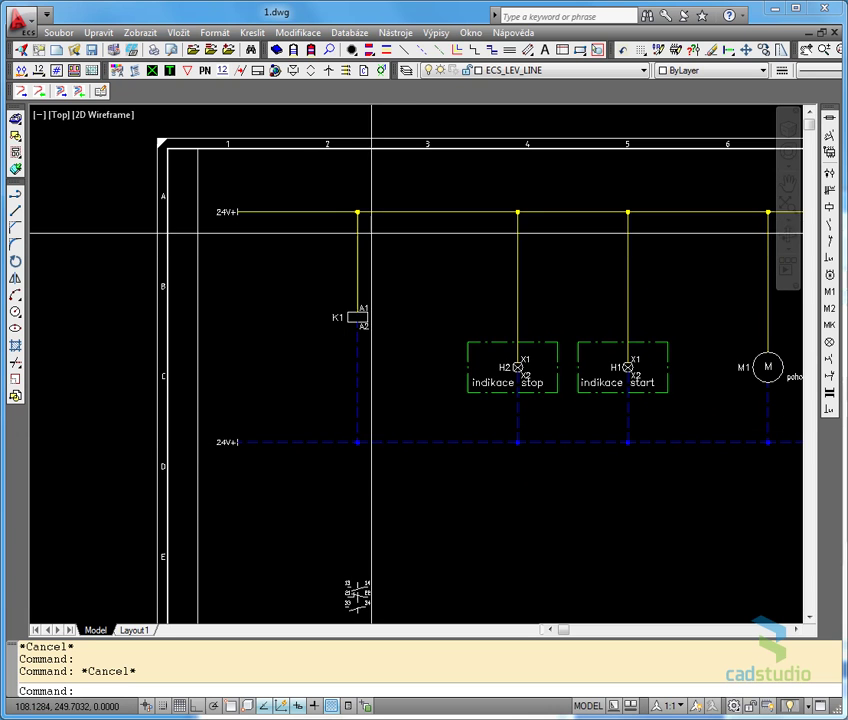
Step: Select the KSO normally closed contact from the K3_Kontakty,rozp. symbol category
middle_drag(513, 253, 375, 270)
mouse_move(555, 308)
middle_down()
mouse_move(494, 308)
mouse_move(552, 321)
middle_up()
scroll(457, 310, up, 1)
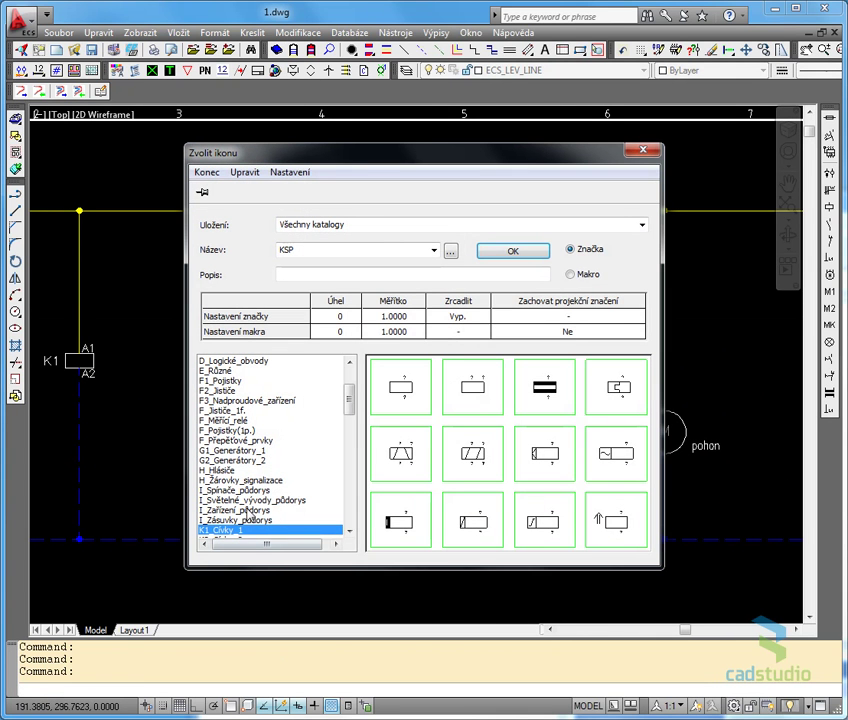
click(250, 520)
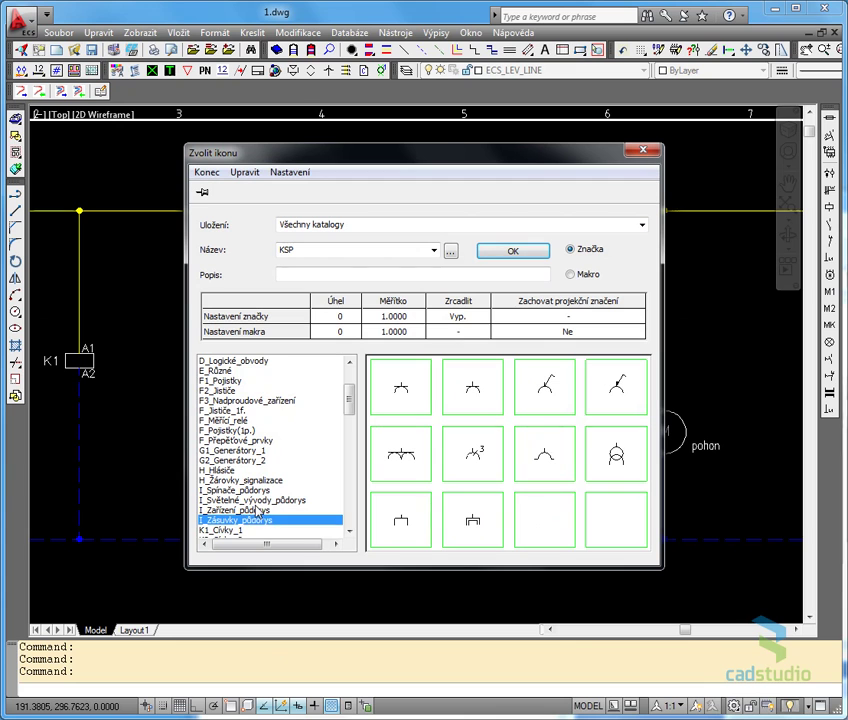
scroll(240, 518, down, 1)
key(Down)
key(Down)
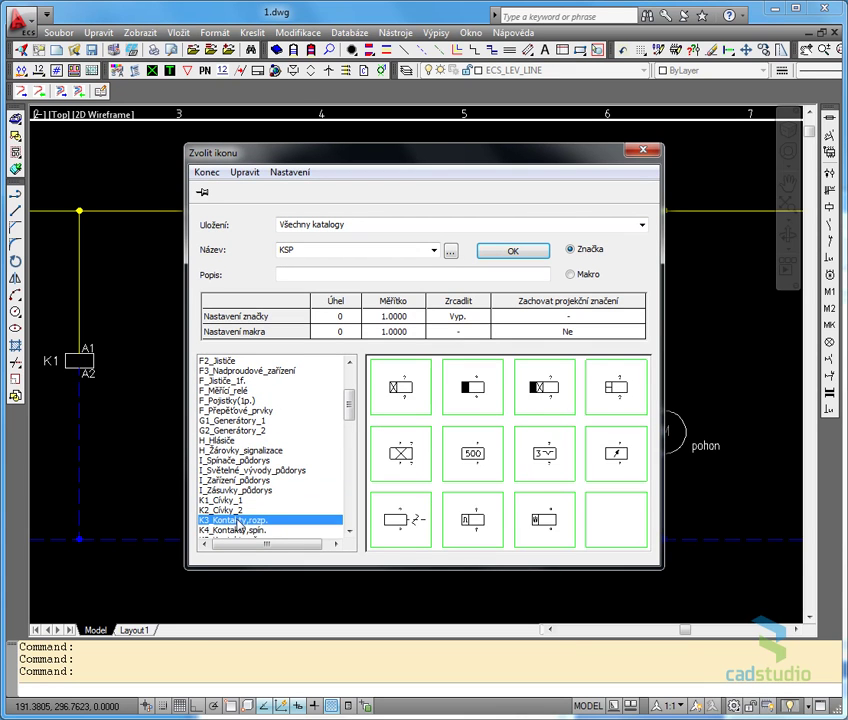
key(Down)
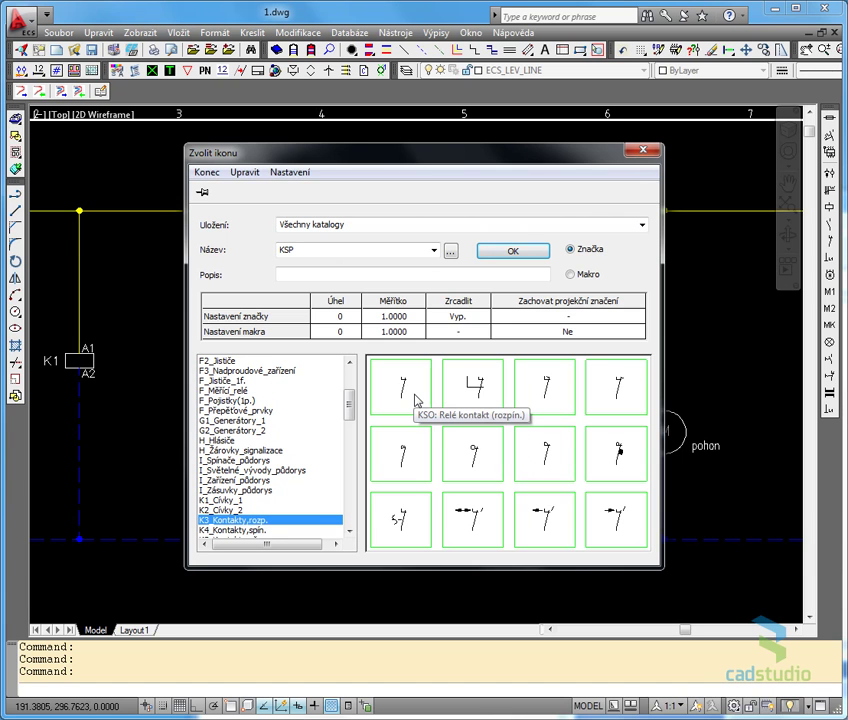
double_click(416, 400)
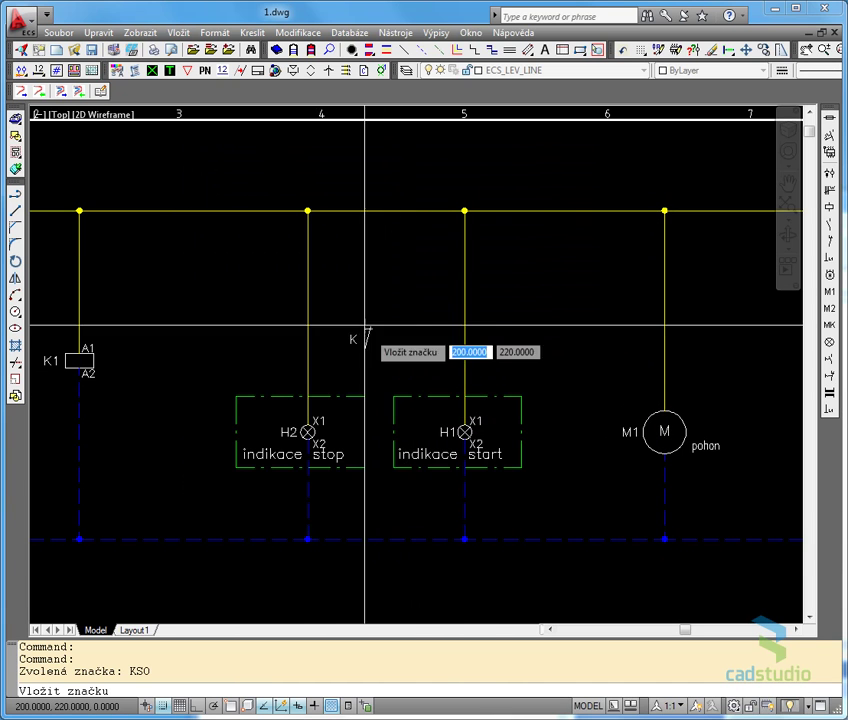
Step: Insert the KSO contact on the H2 stop lamp wire, linked to coil K1 with terminals 21 22
click(308, 297)
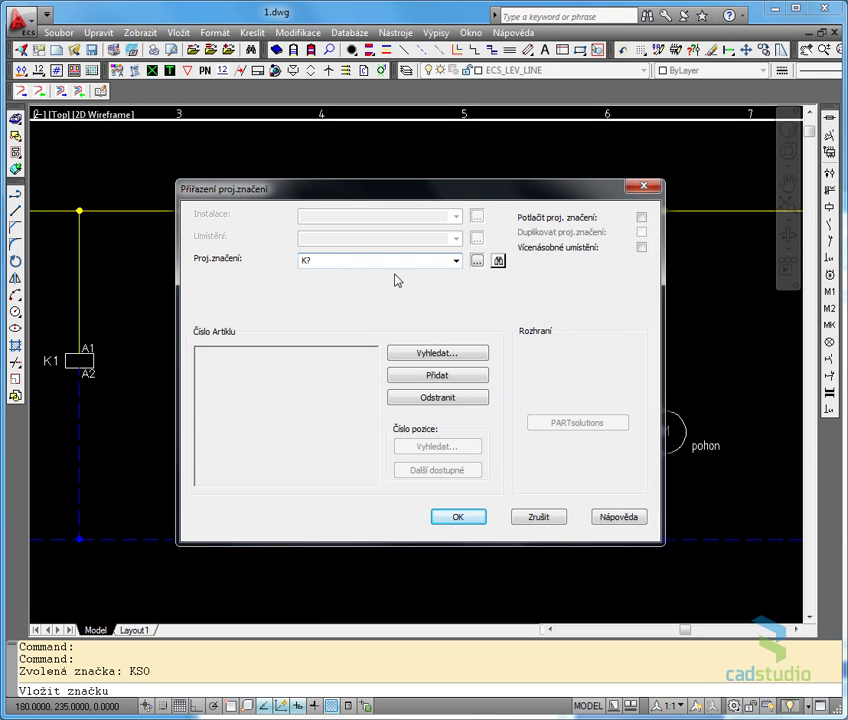
click(500, 264)
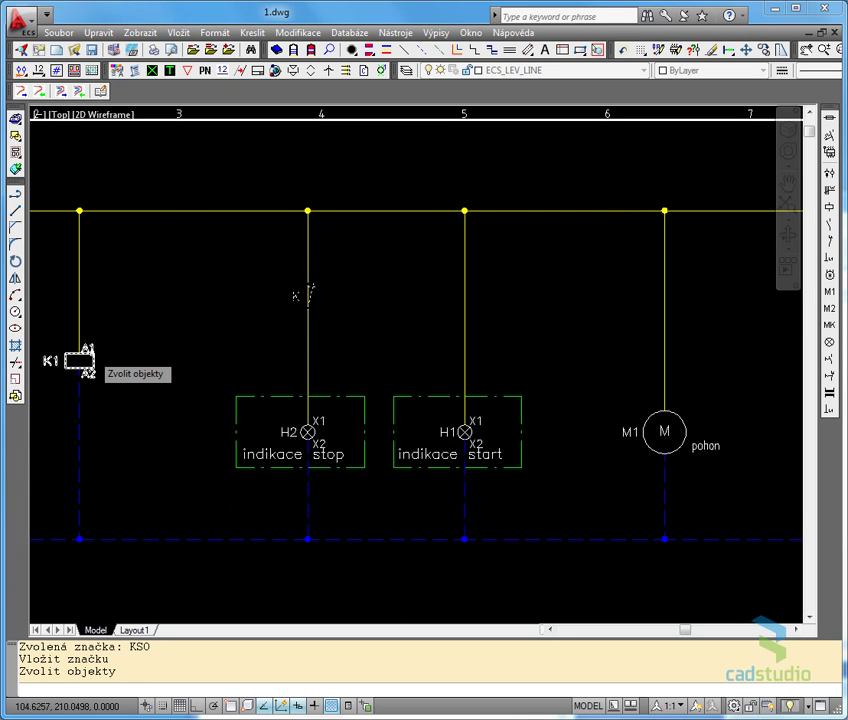
click(74, 360)
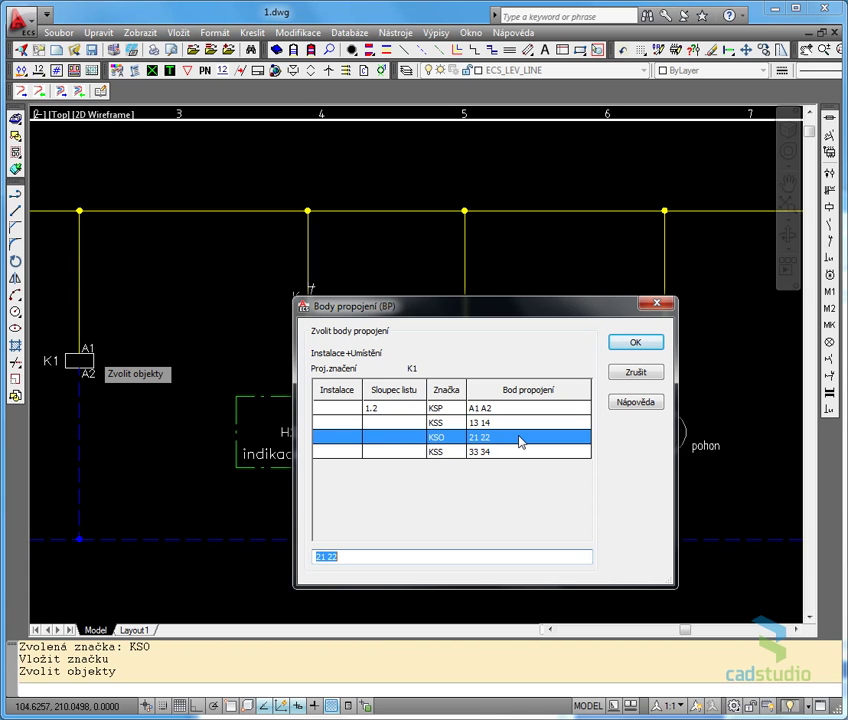
click(640, 346)
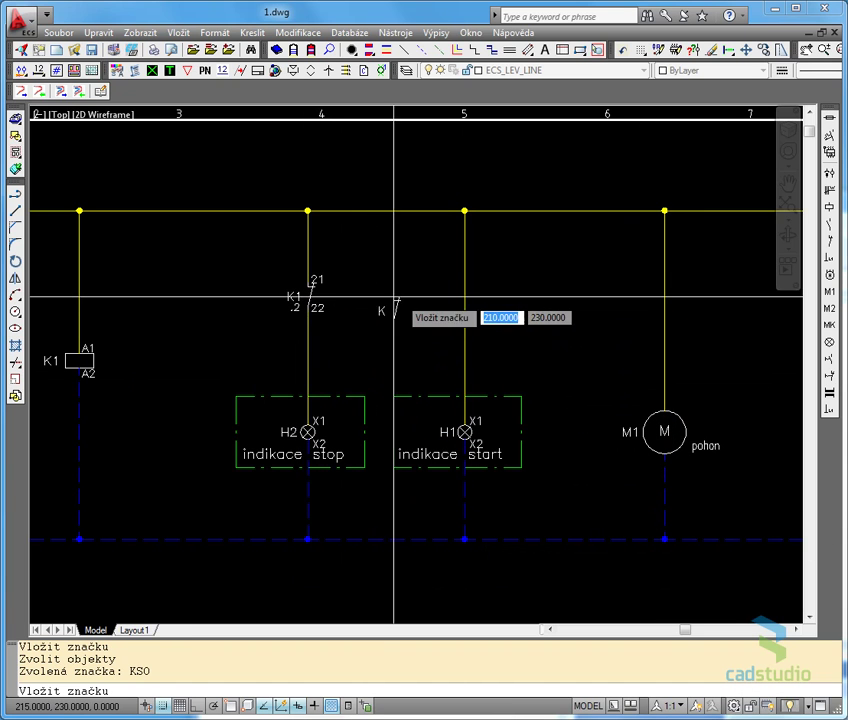
key(Escape)
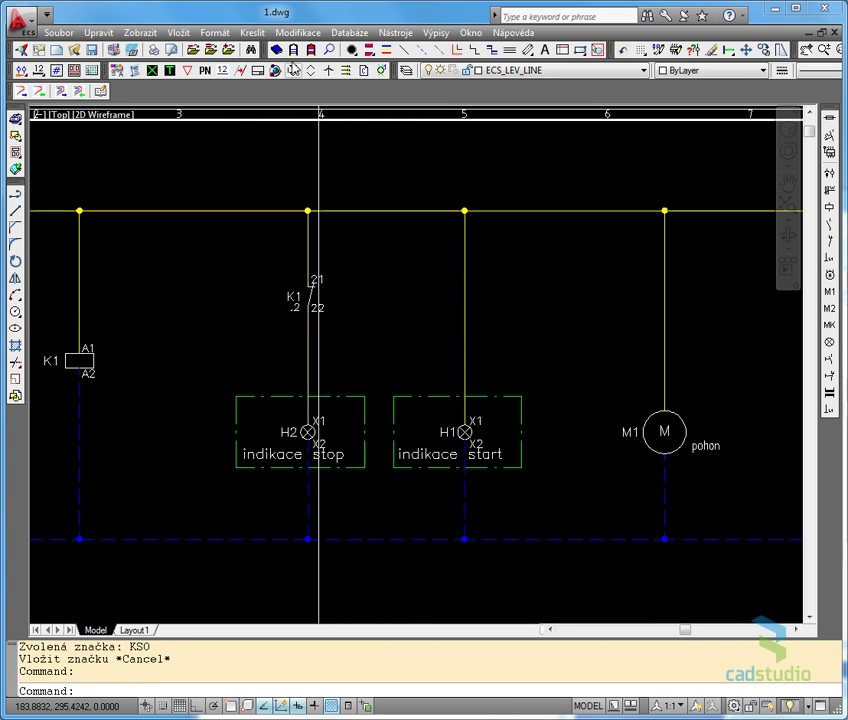
Step: Select the KSS relay make contact from the K4_Kontakty,spín. symbol category
click(280, 54)
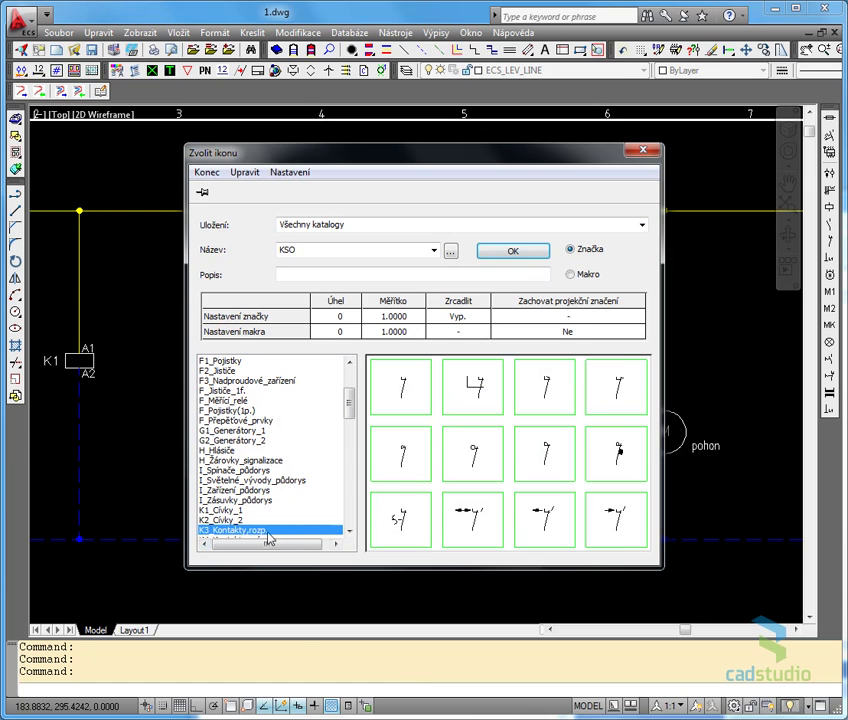
click(347, 538)
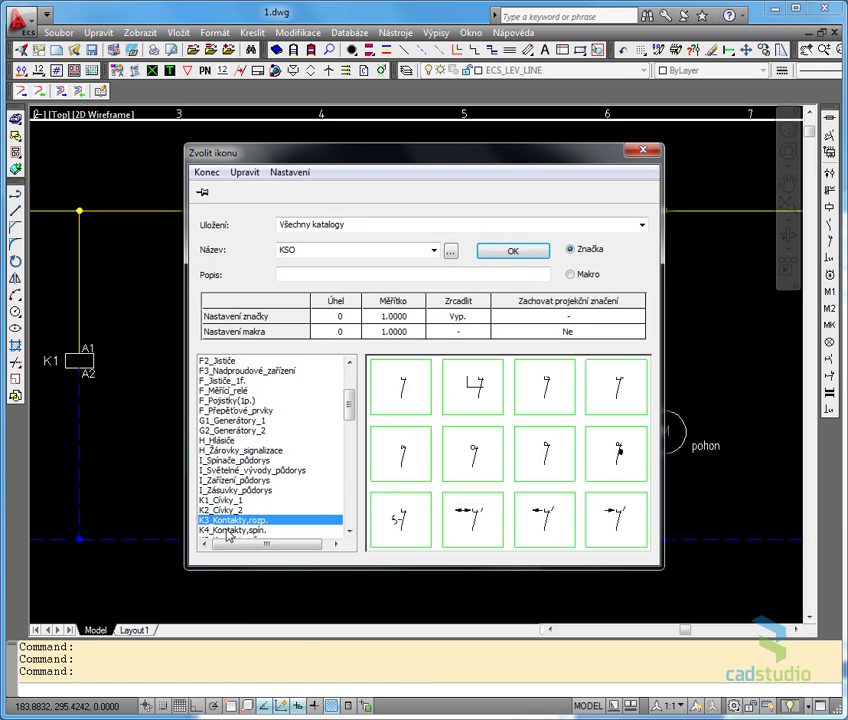
click(320, 530)
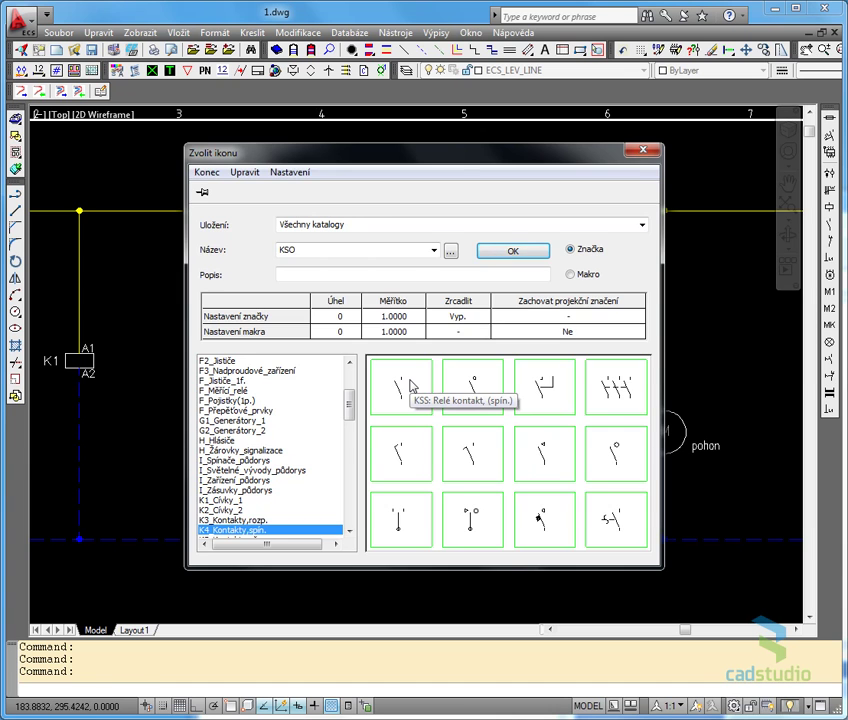
click(411, 385)
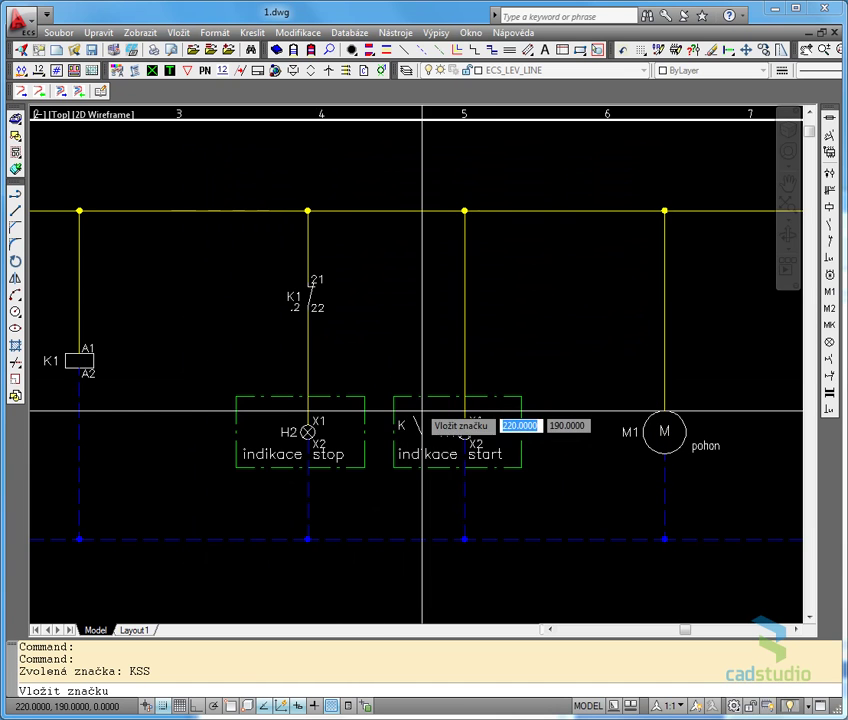
Step: Insert the KSS contact on the H1 start lamp wire, finding K1 by search, with terminals 13 14
click(464, 283)
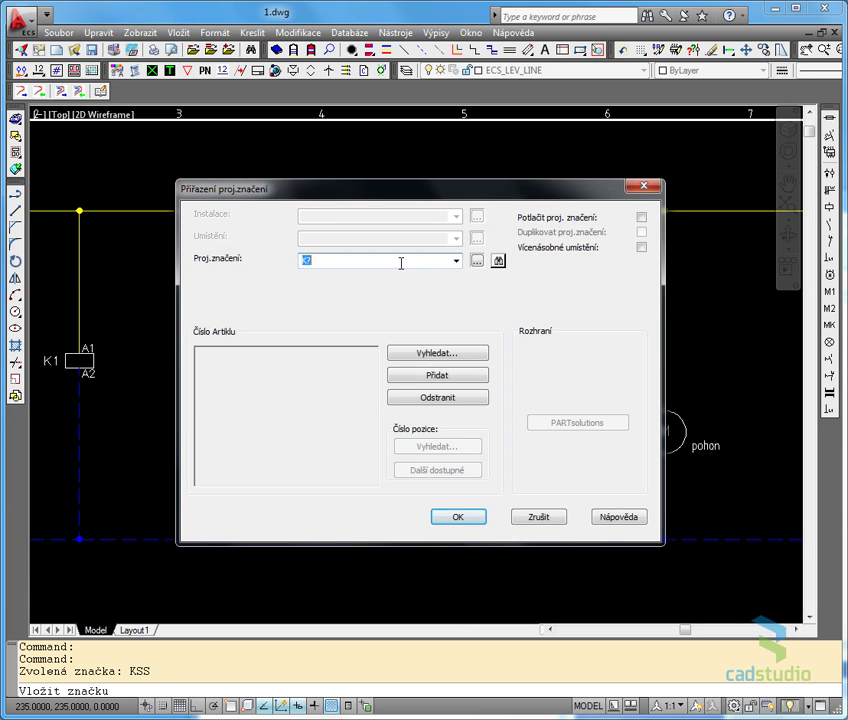
click(478, 261)
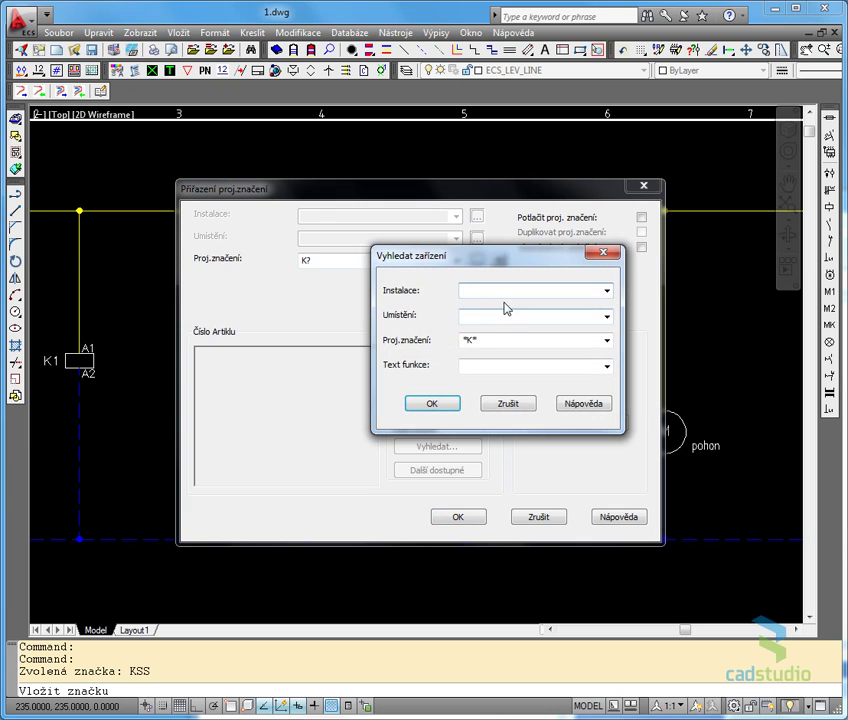
click(448, 403)
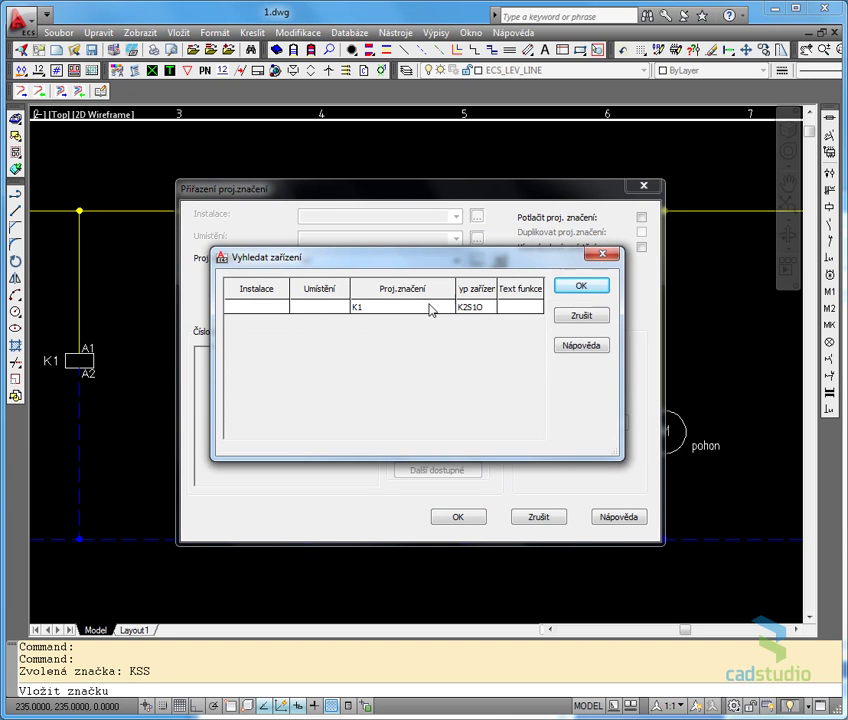
click(416, 308)
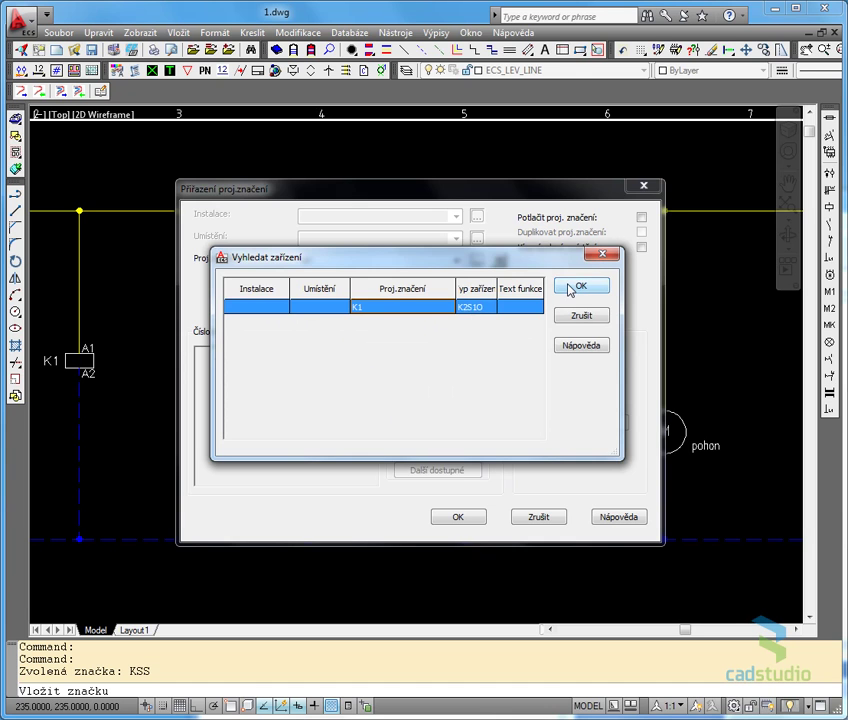
click(570, 287)
click(458, 518)
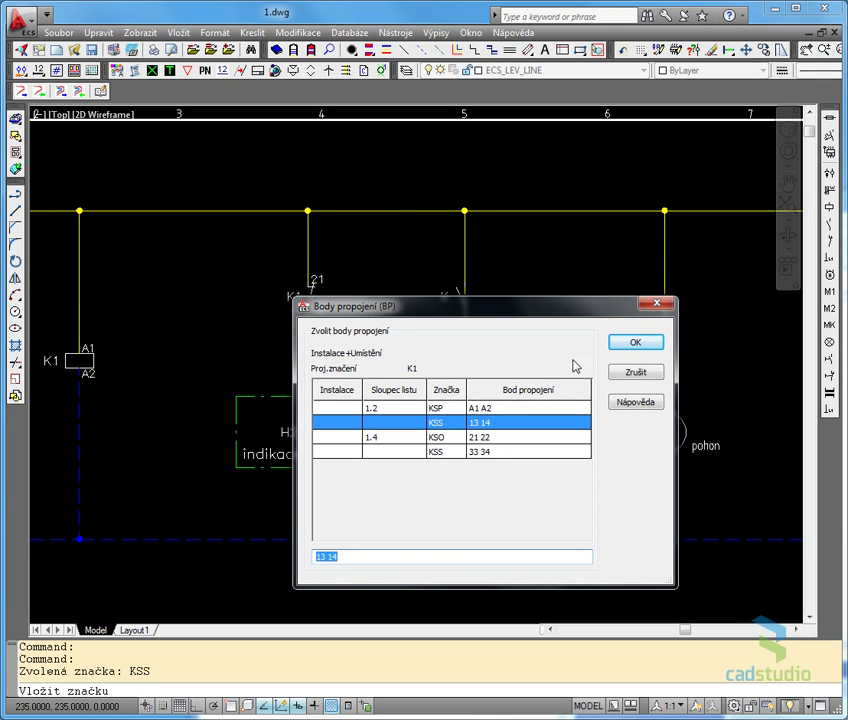
click(630, 345)
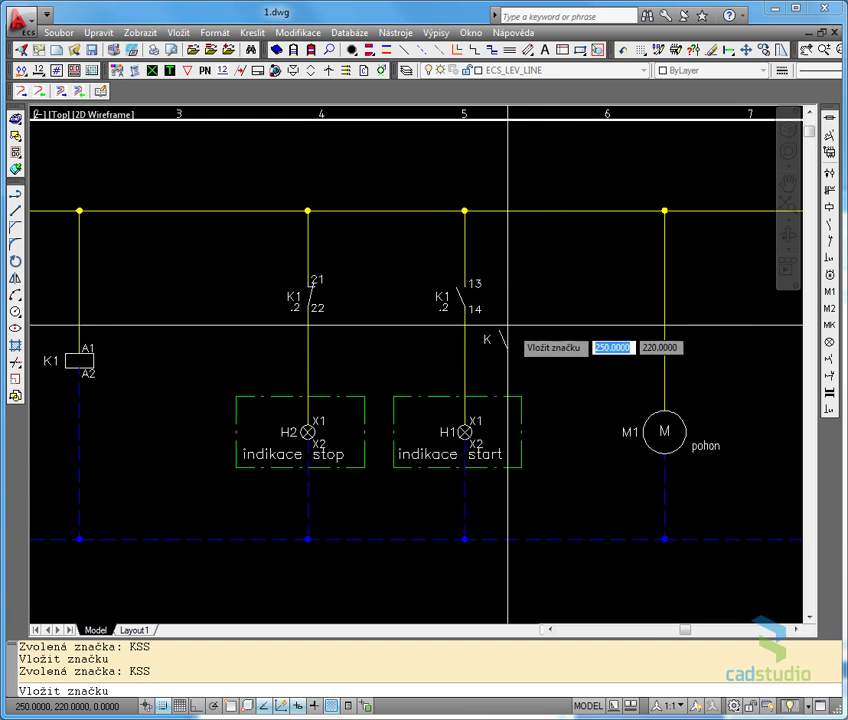
Step: Insert a KSS contact tagged K1 with terminals 33 34 on the motor M1 wire
scroll(500, 335, up, 3)
scroll(430, 302, down, 4)
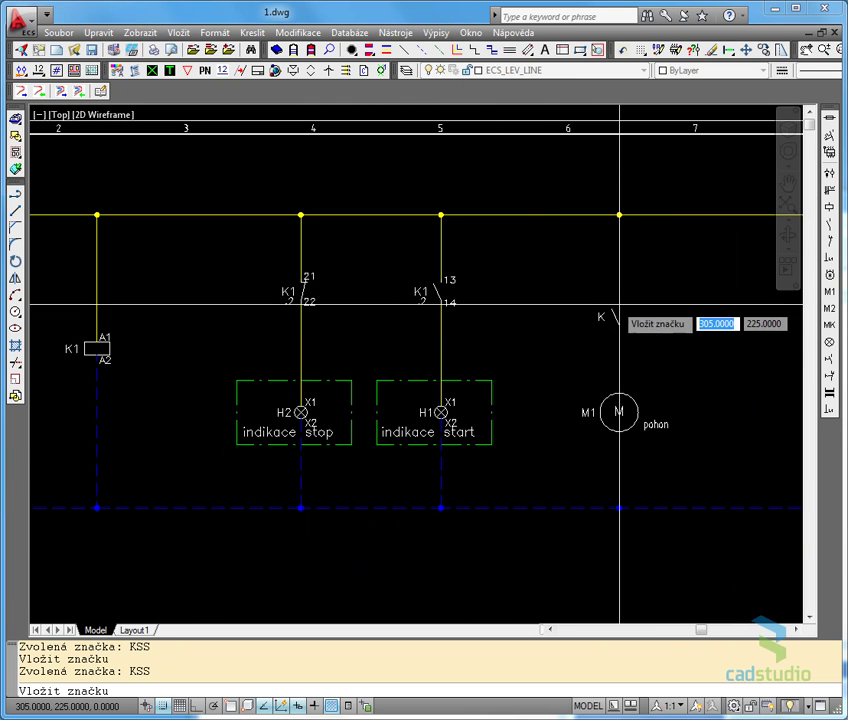
click(619, 280)
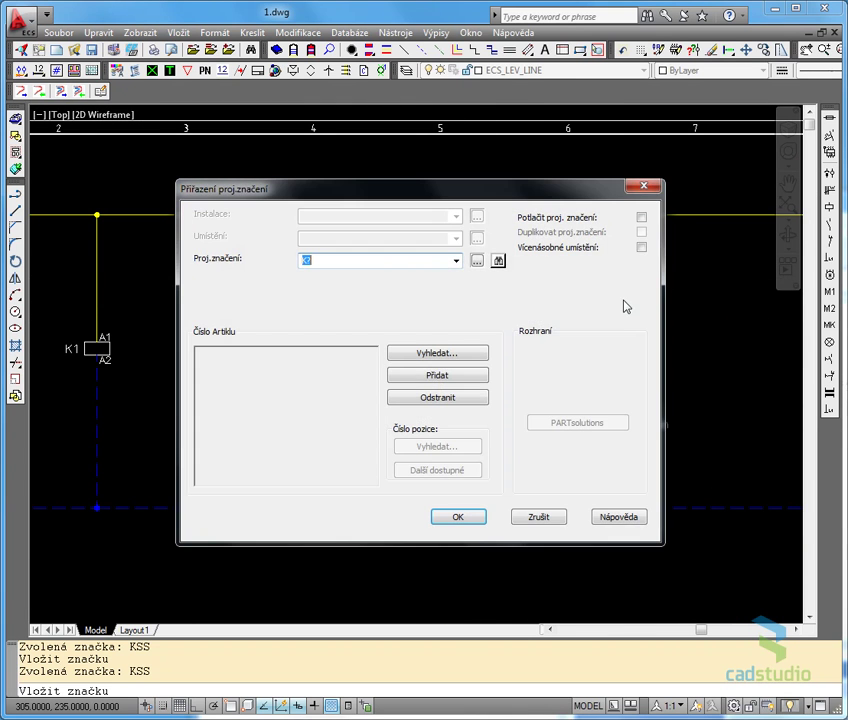
text(K1)
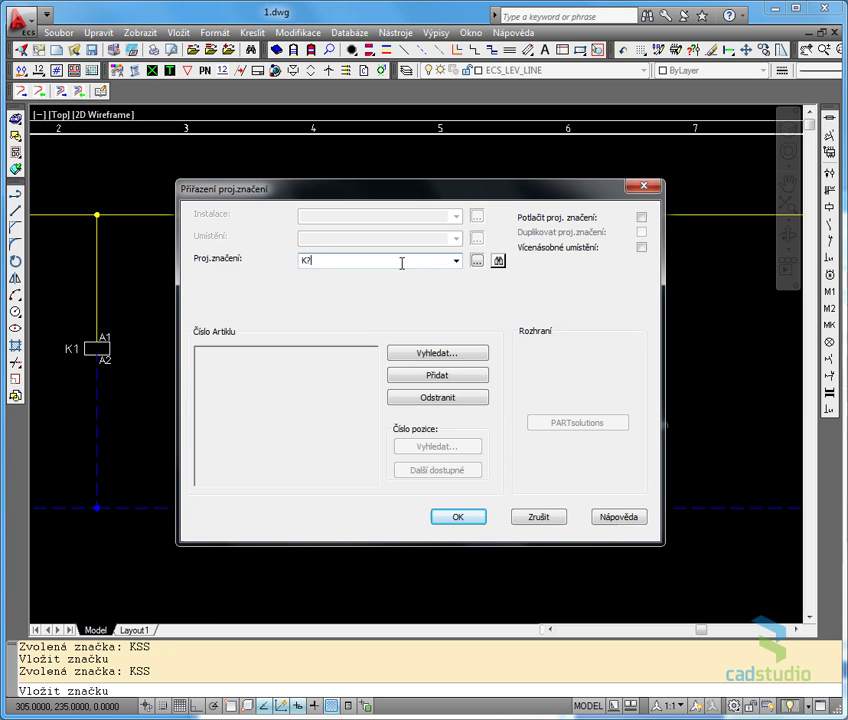
click(456, 516)
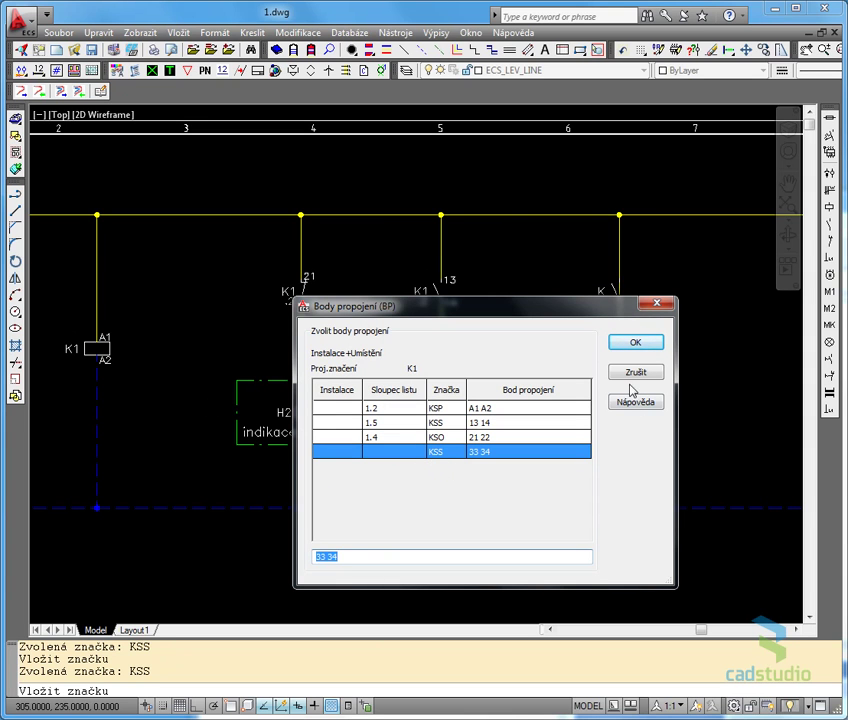
click(644, 347)
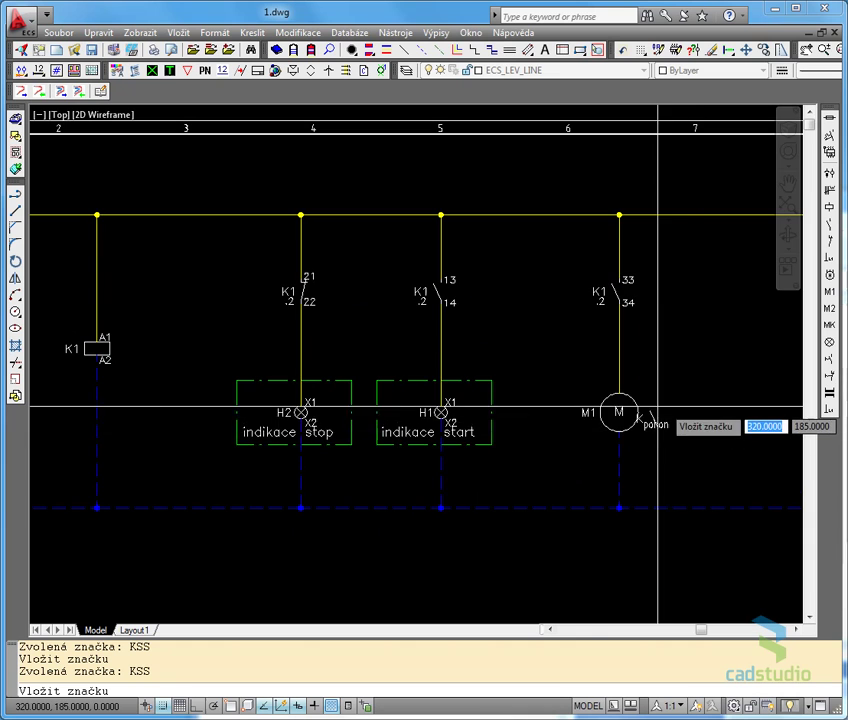
scroll(488, 435, down, 5)
scroll(512, 427, up, 4)
middle_drag(512, 427, 305, 449)
key(Escape)
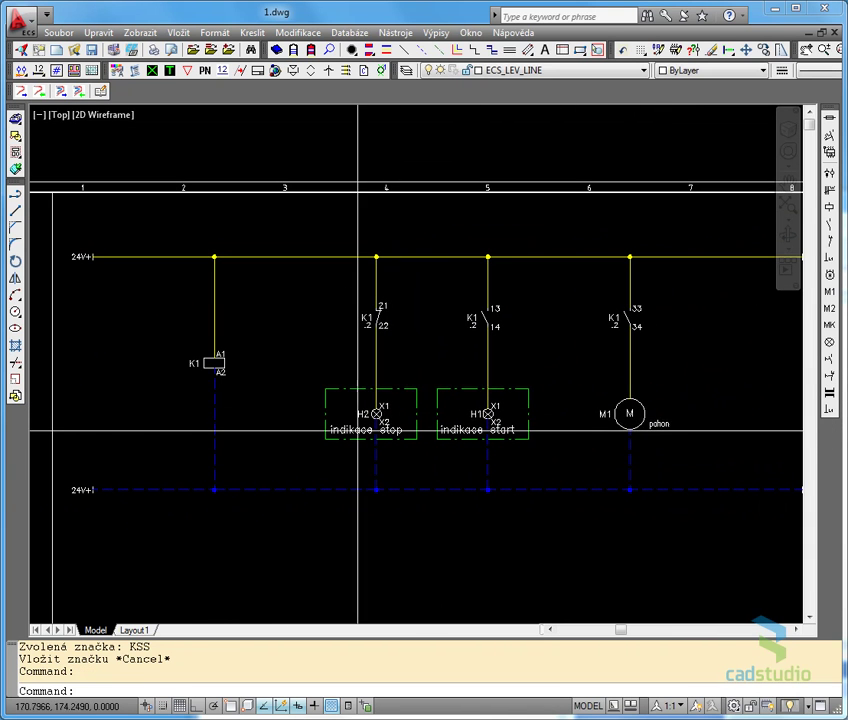
right_click(221, 354)
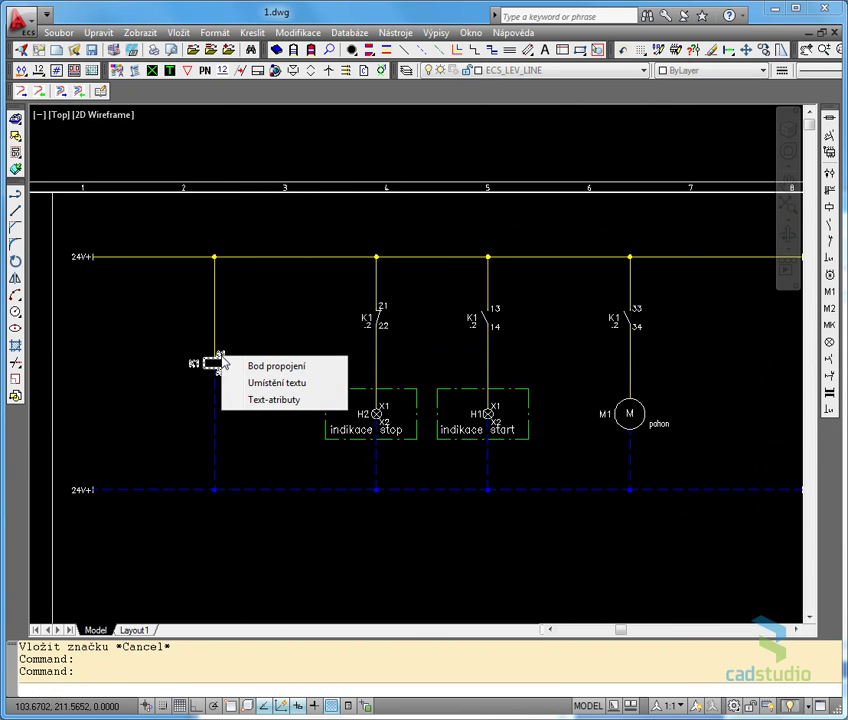
click(260, 367)
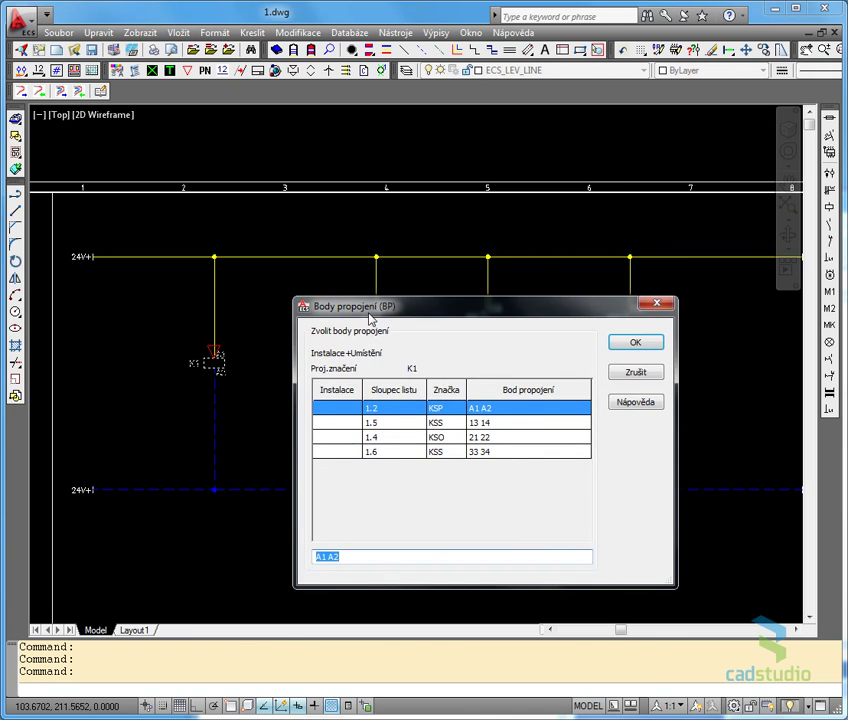
drag(367, 310, 195, 207)
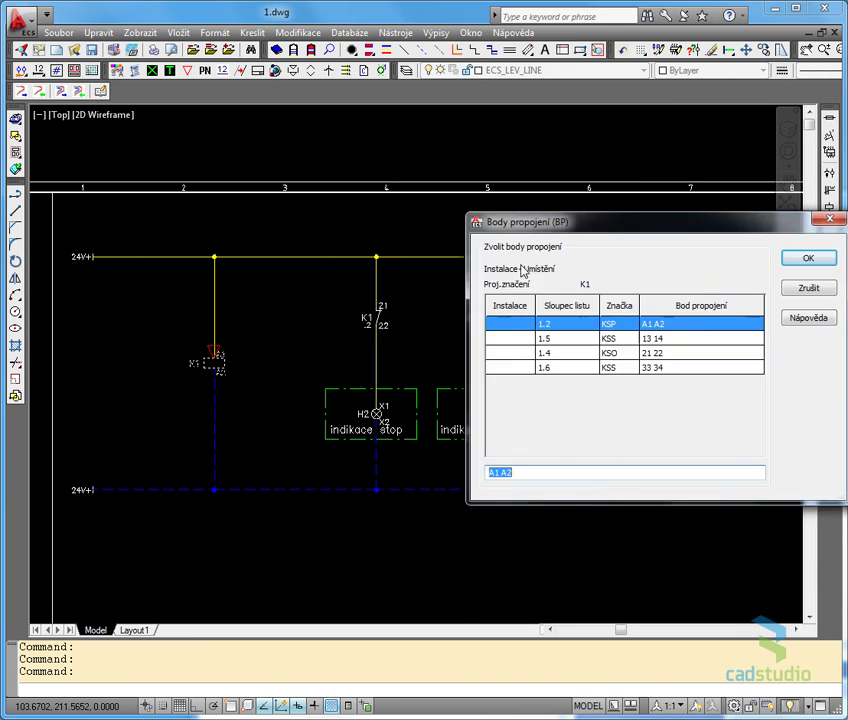
drag(245, 130, 340, 314)
drag(423, 330, 475, 418)
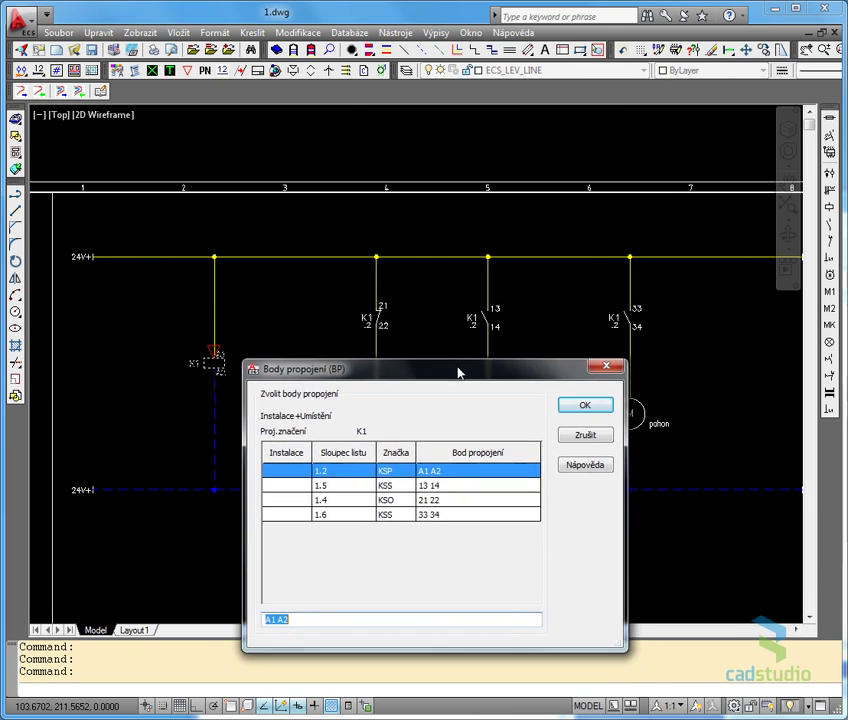
click(382, 496)
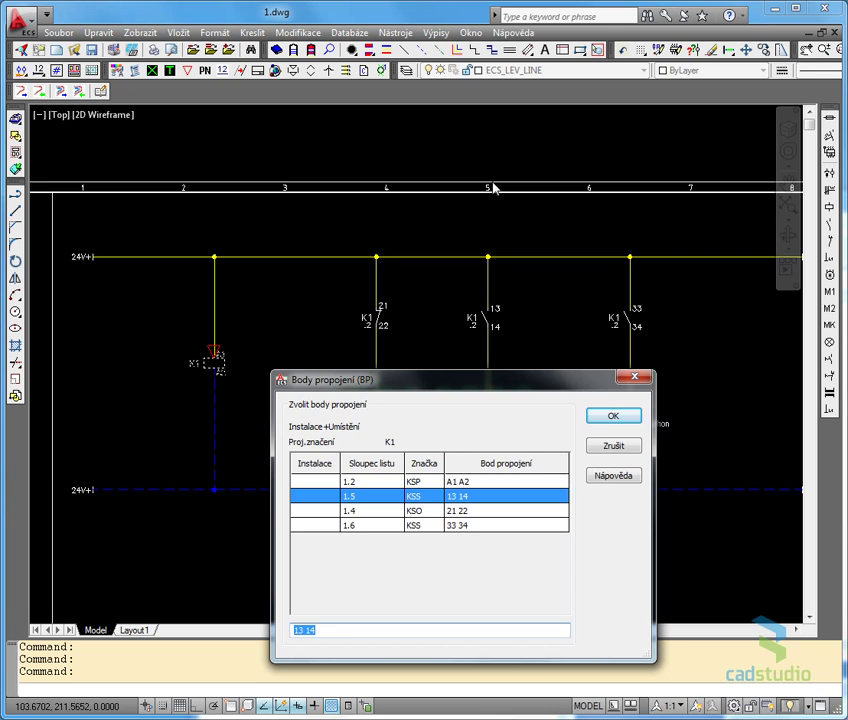
click(376, 512)
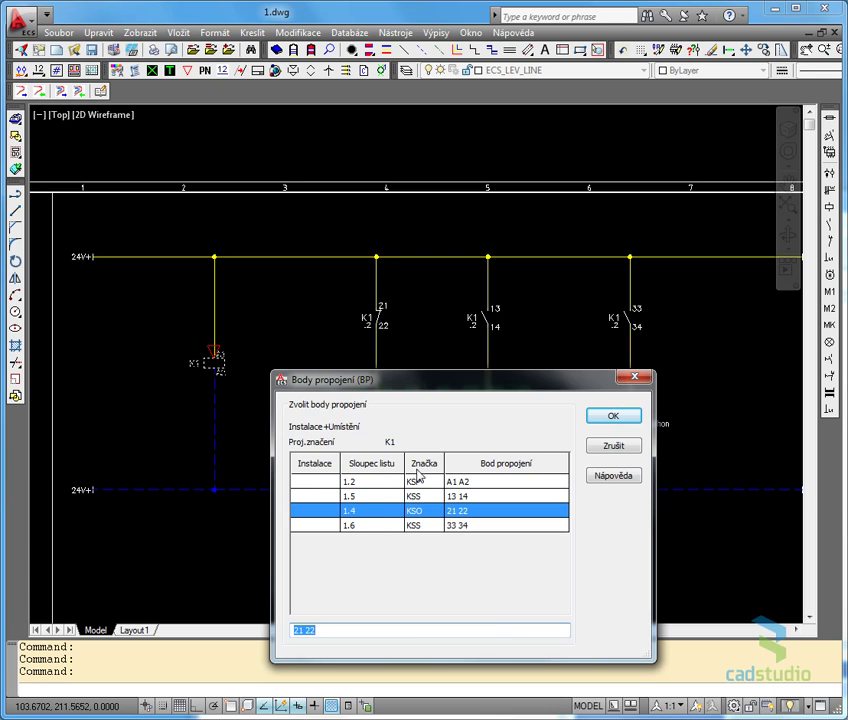
click(345, 526)
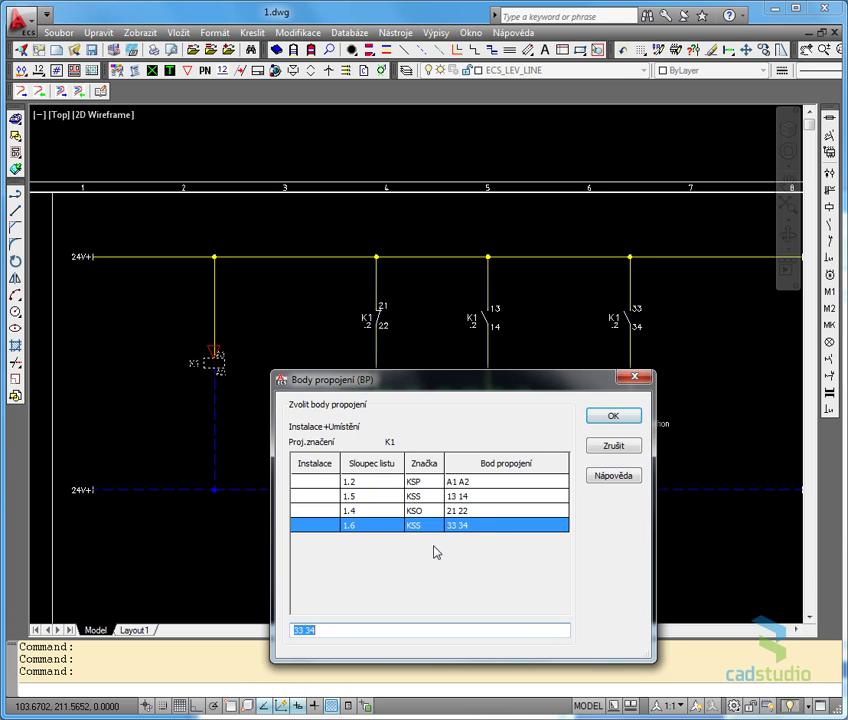
click(613, 418)
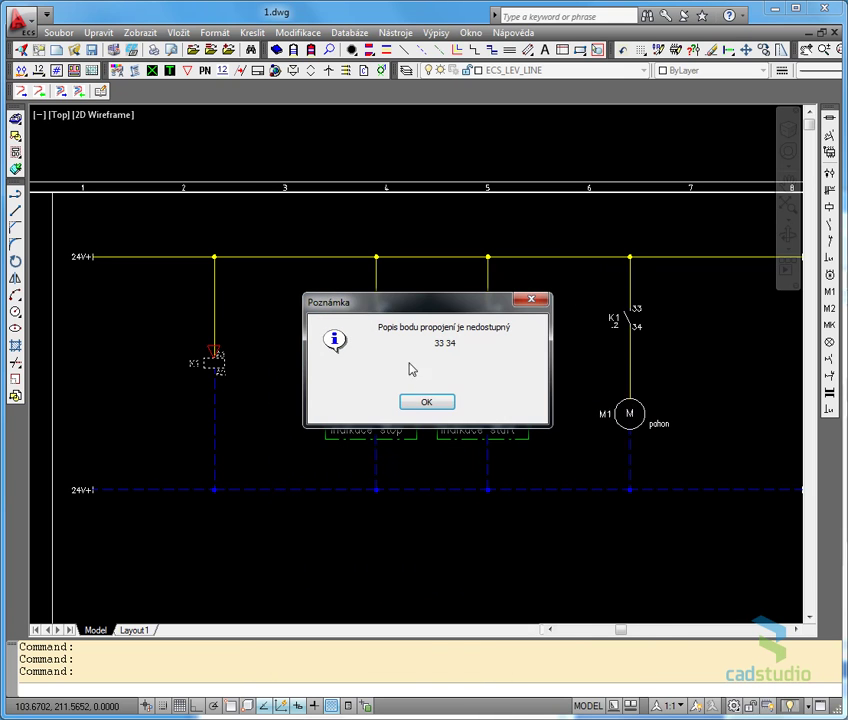
click(427, 403)
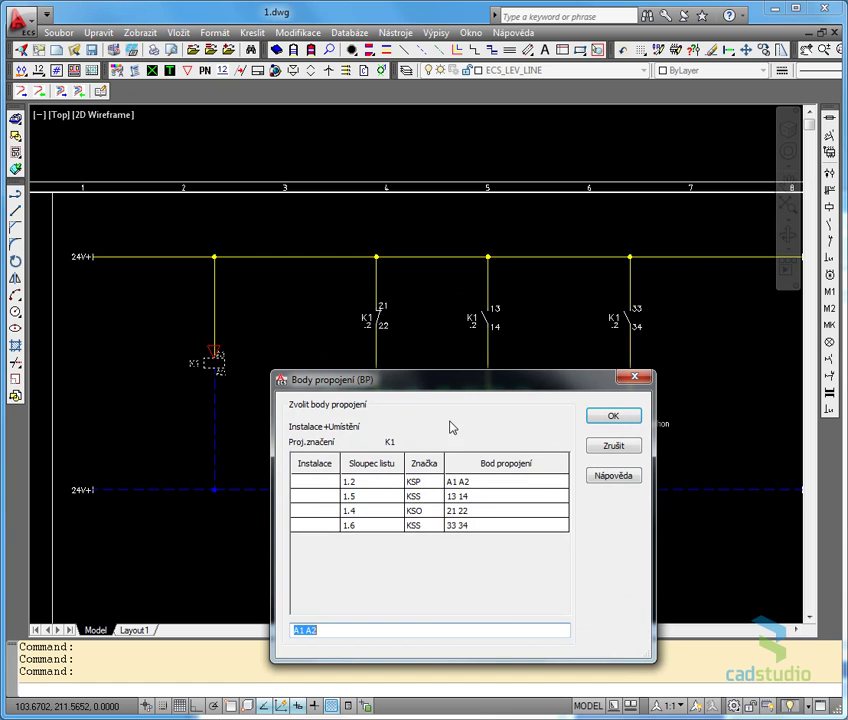
click(609, 418)
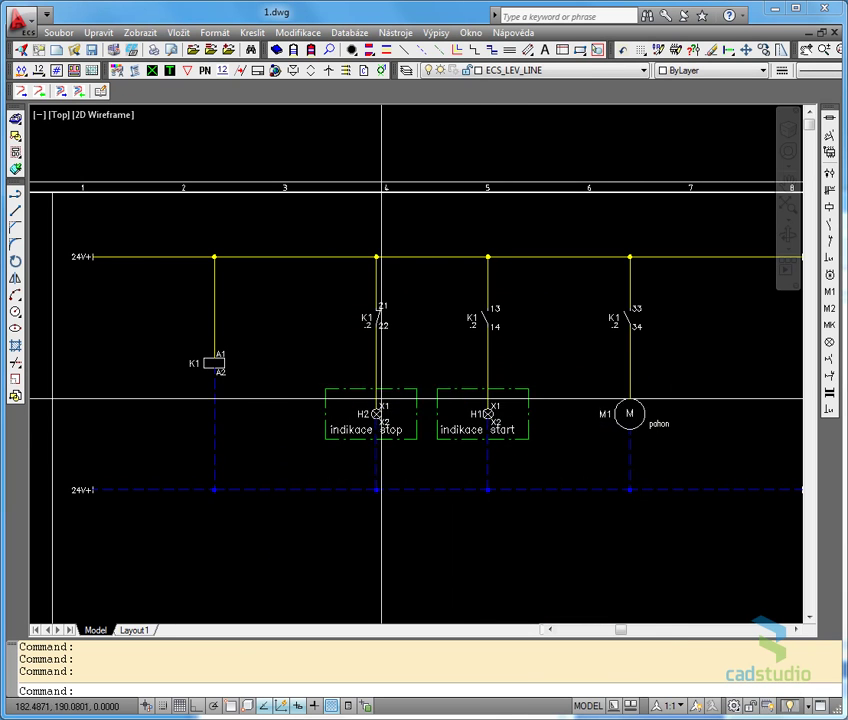
Step: Zoom and pan to show coil K1's cross-reference listing contacts 13-14, 21-22 and 33-34
scroll(460, 393, down, 3)
middle_drag(576, 385, 545, 394)
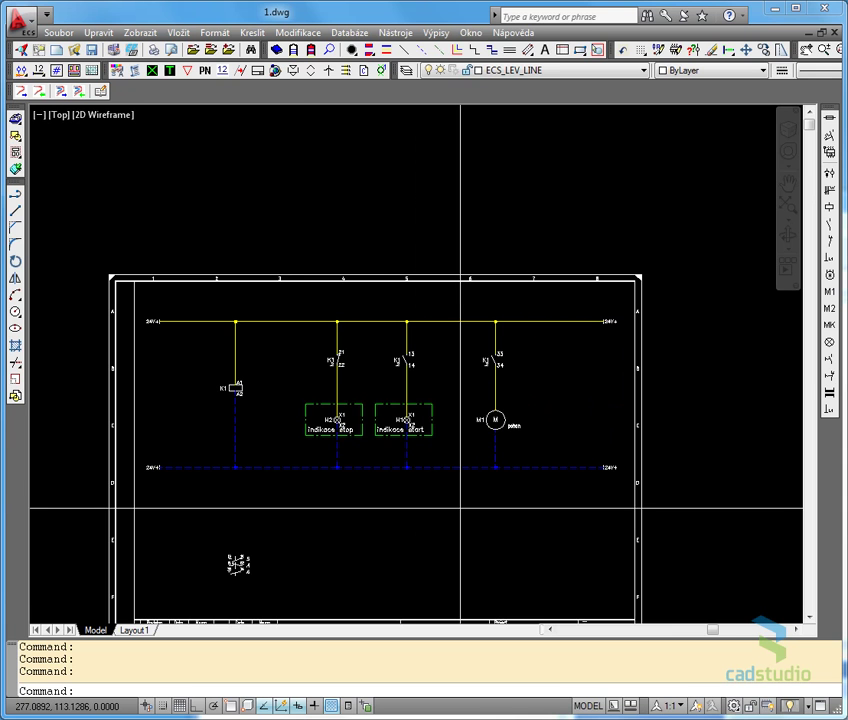
scroll(460, 508, up, 3)
scroll(460, 508, up, 1)
scroll(507, 397, down, 2)
middle_drag(249, 290, 334, 316)
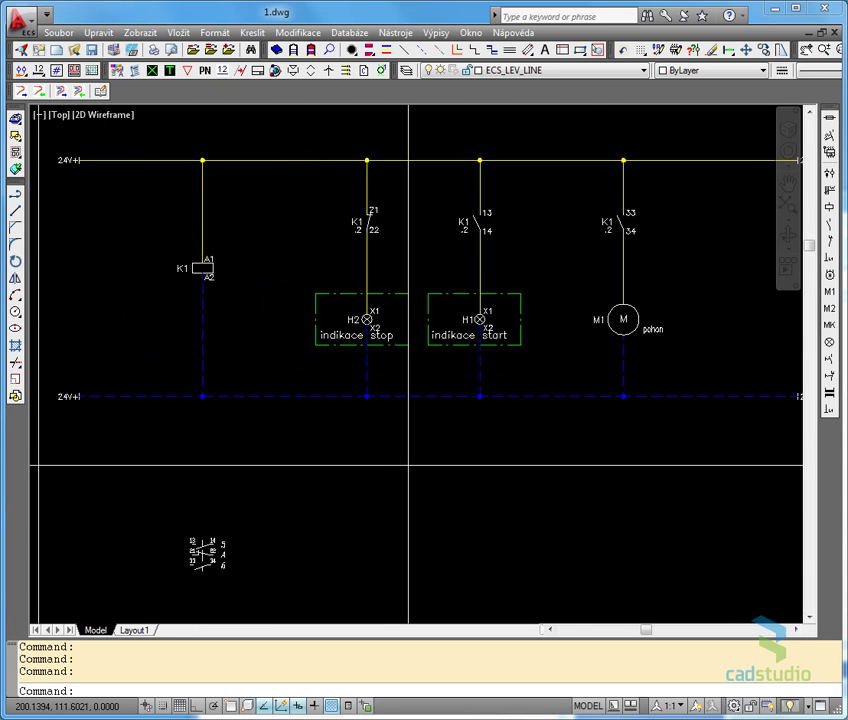